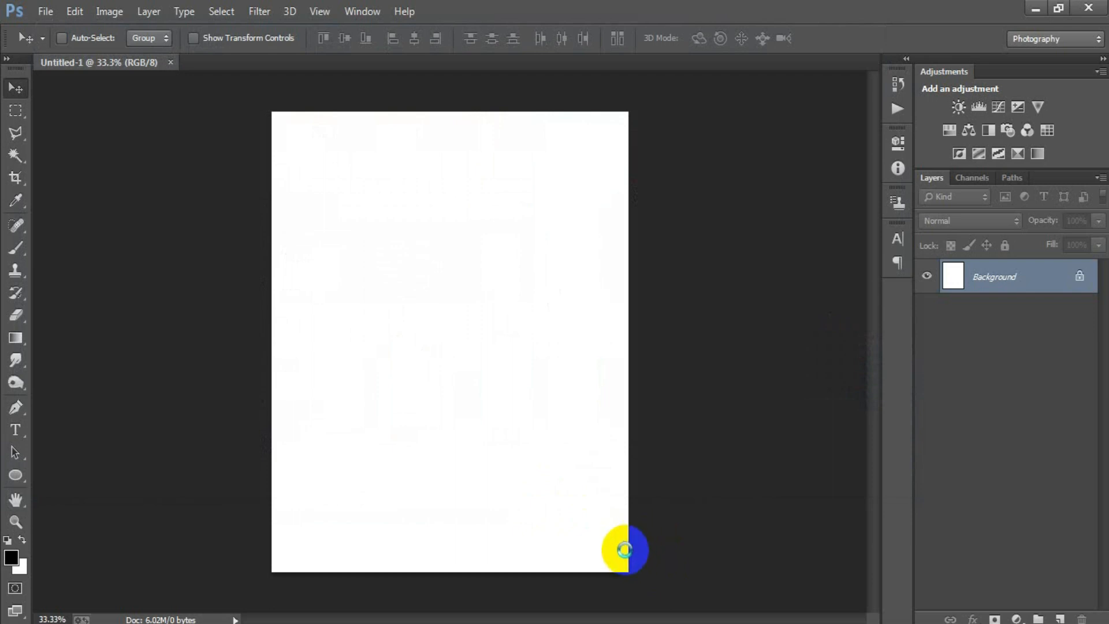
# Step: Place the photo of the man in the blank document at about 31% scale and align it horizontally centered with the Background layer
pyautogui.moveTo(628, 484); pyautogui.dragTo(710, 607)
pyautogui.moveTo(572, 520); pyautogui.dragTo(504, 528)
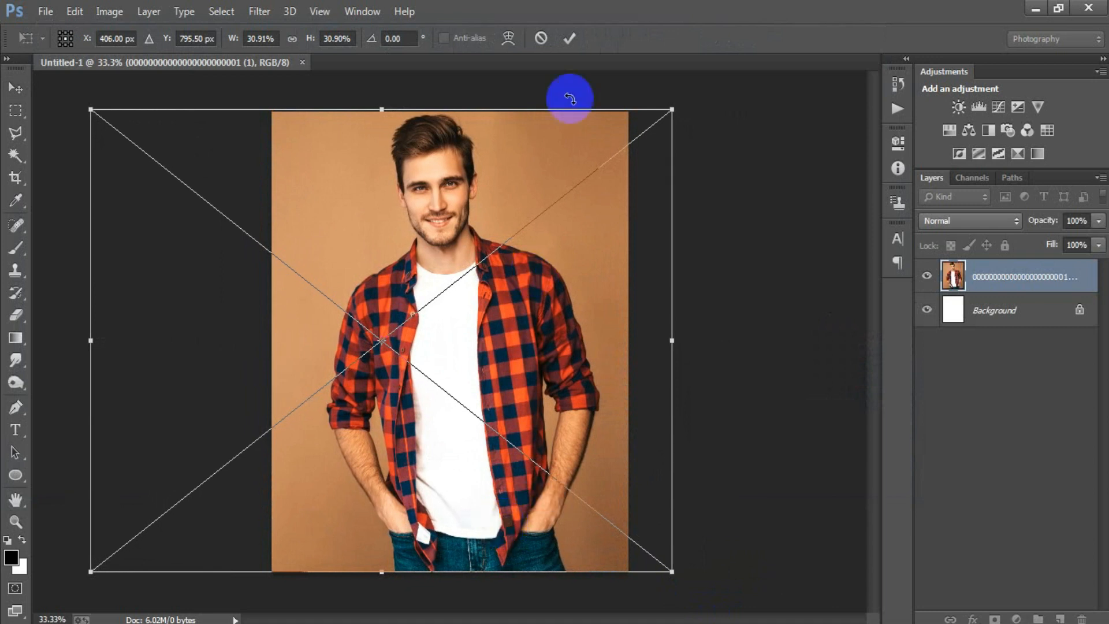
pyautogui.click(569, 38)
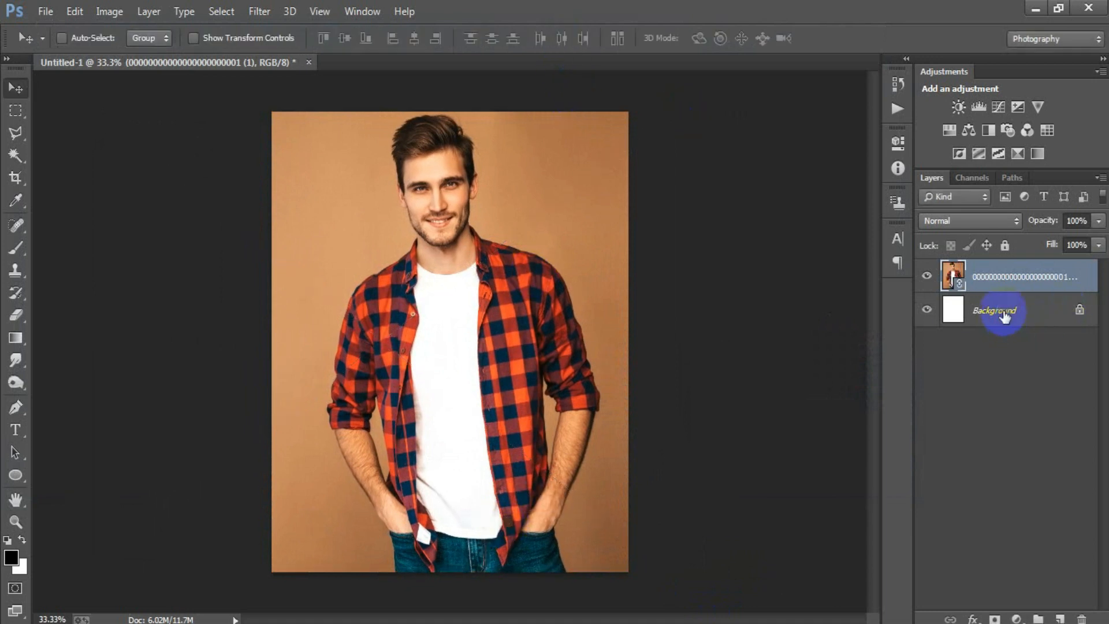
pyautogui.keyDown('shift'); pyautogui.click(1005, 315); pyautogui.keyUp('shift')
pyautogui.click(413, 39)
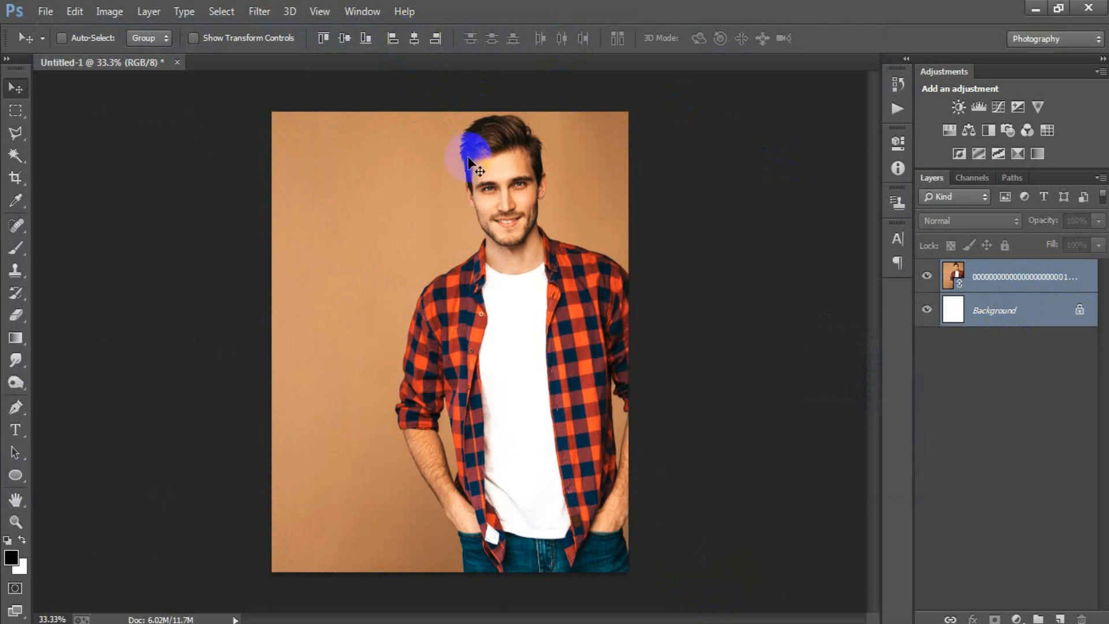
# Step: Move the photo sideways so the man stands in the middle of the canvas, and rasterize its layer
pyautogui.click(1005, 282)
pyautogui.moveTo(528, 421); pyautogui.dragTo(460, 415)
pyautogui.rightClick(1015, 281)
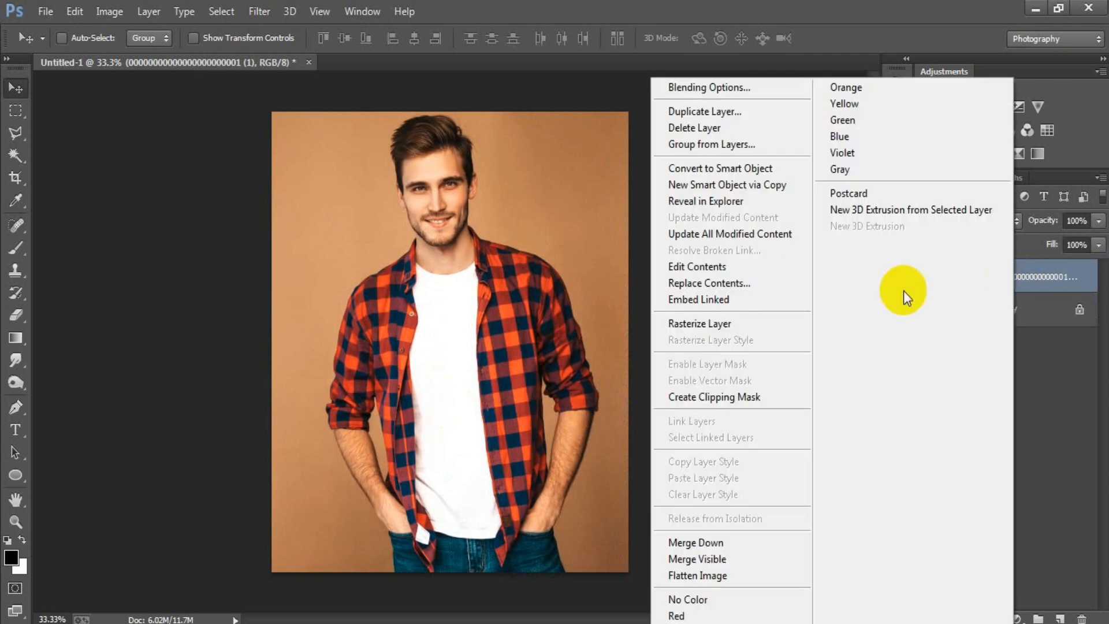
pyautogui.click(739, 332)
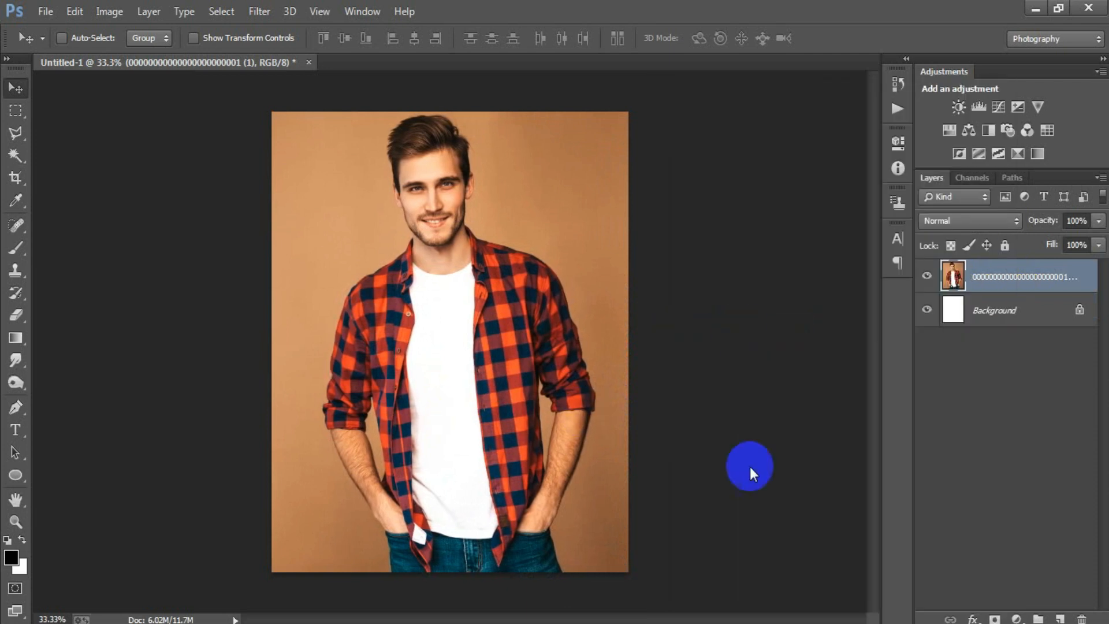
# Step: Open the torn-paper strips PNG whose file name ends in 06
pyautogui.click(45, 13)
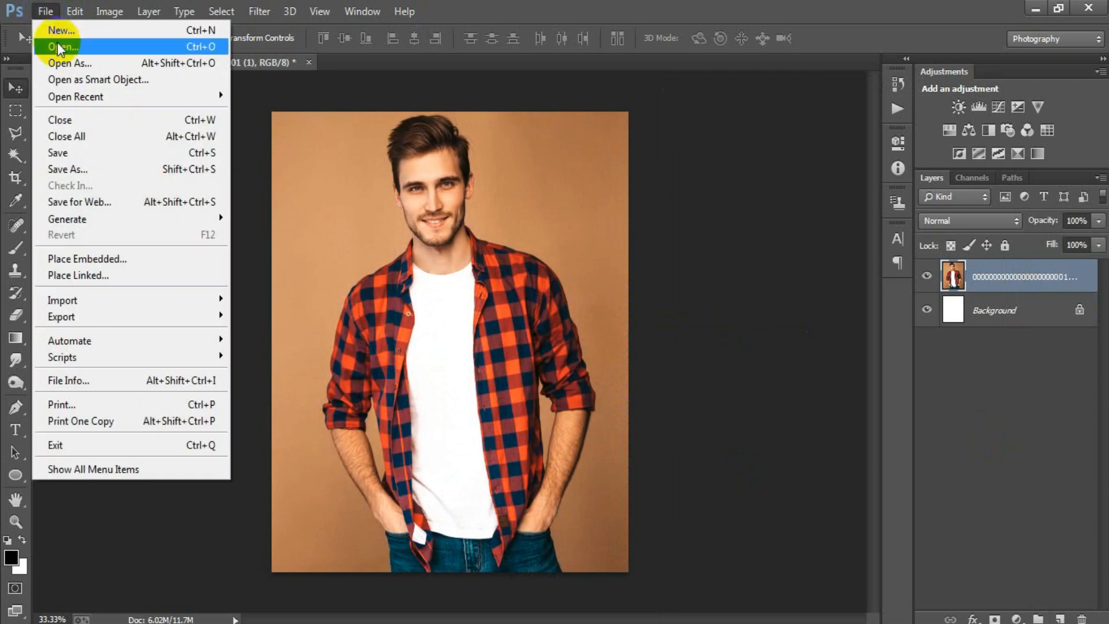
pyautogui.click(51, 30)
pyautogui.doubleClick(390, 271)
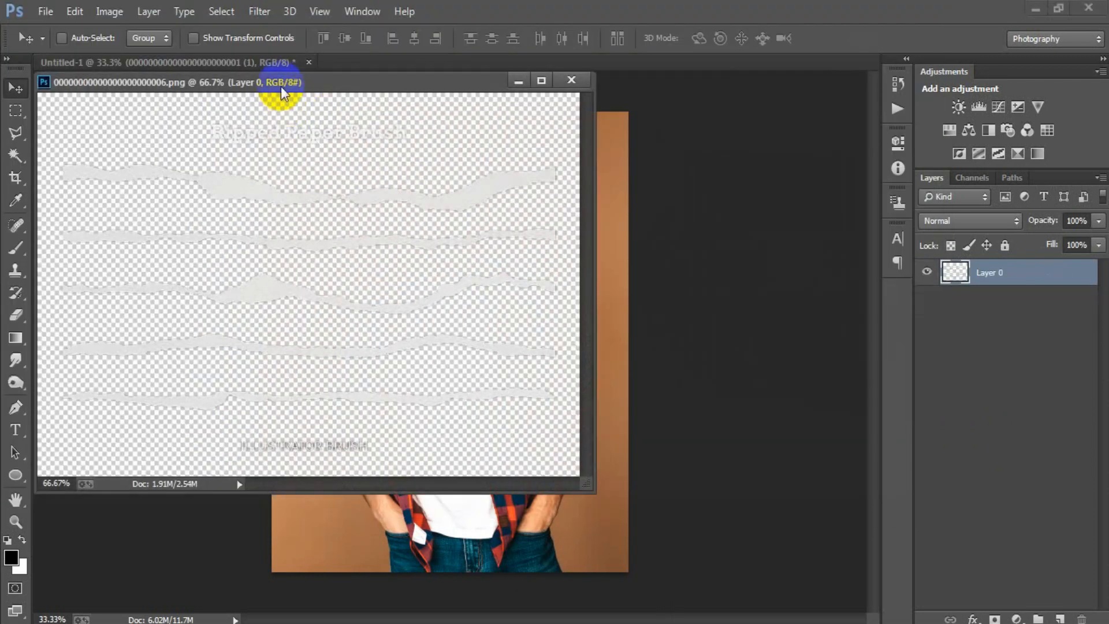
pyautogui.moveTo(281, 86); pyautogui.dragTo(331, 81)
# Step: Select one torn-paper strip with the Rectangular Marquee and move it into the portrait document, across the man's chest
pyautogui.click(16, 110)
pyautogui.moveTo(181, 274); pyautogui.dragTo(727, 312)
pyautogui.click(15, 89)
pyautogui.moveTo(304, 285); pyautogui.dragTo(474, 347)
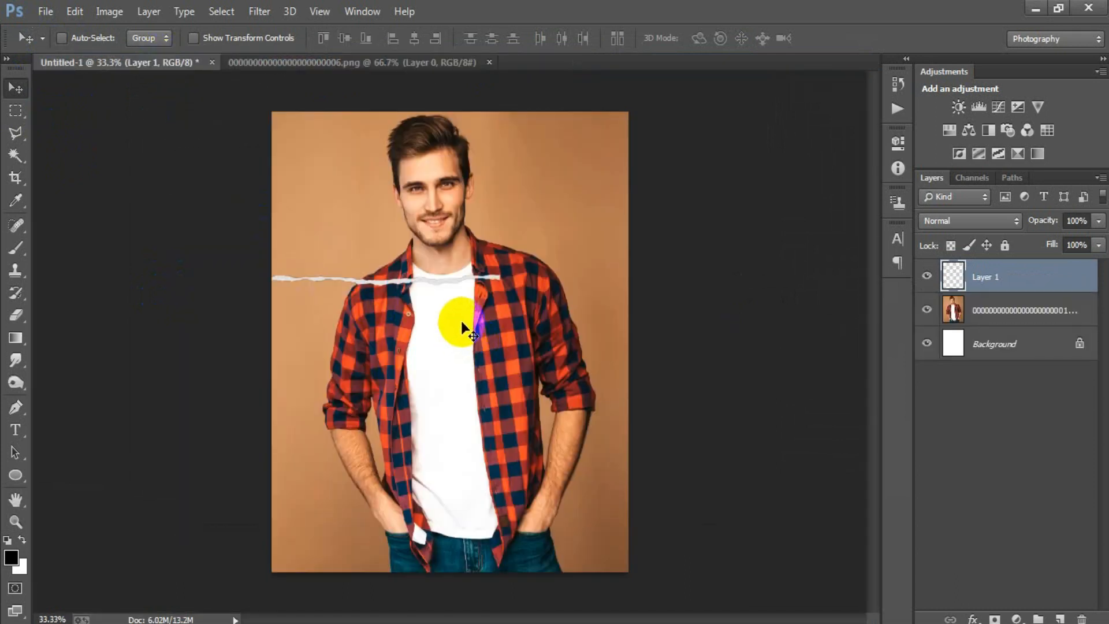
# Step: Stretch the torn strip to about 150% width and 144% height so it spans the canvas width
pyautogui.hotkey('ctrl', 't')
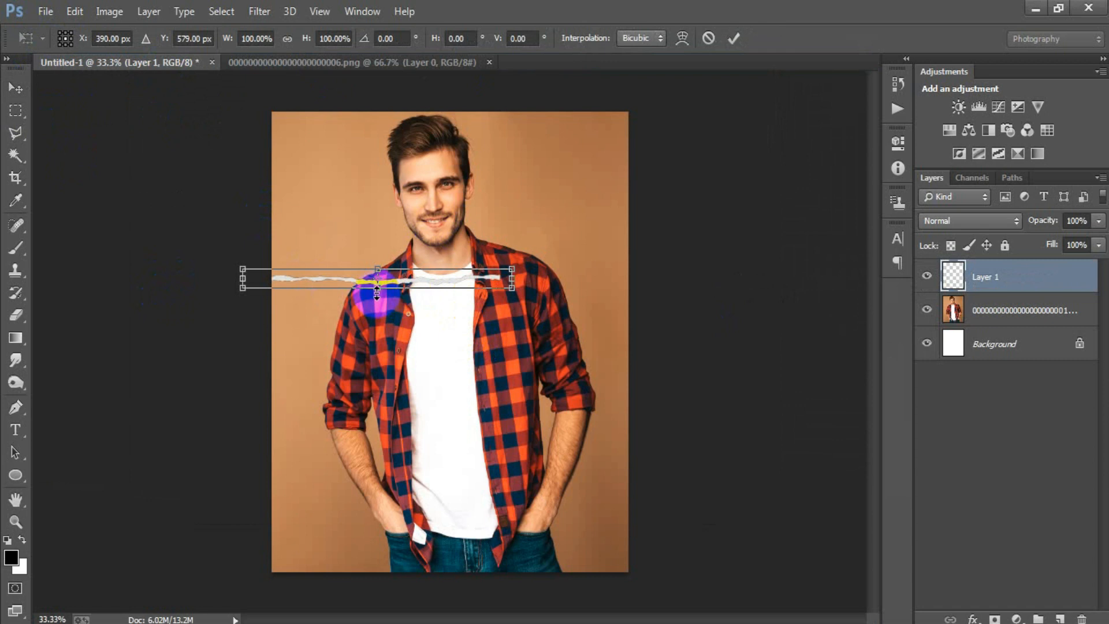
pyautogui.moveTo(377, 292); pyautogui.dragTo(373, 297)
pyautogui.moveTo(510, 278); pyautogui.dragTo(639, 293)
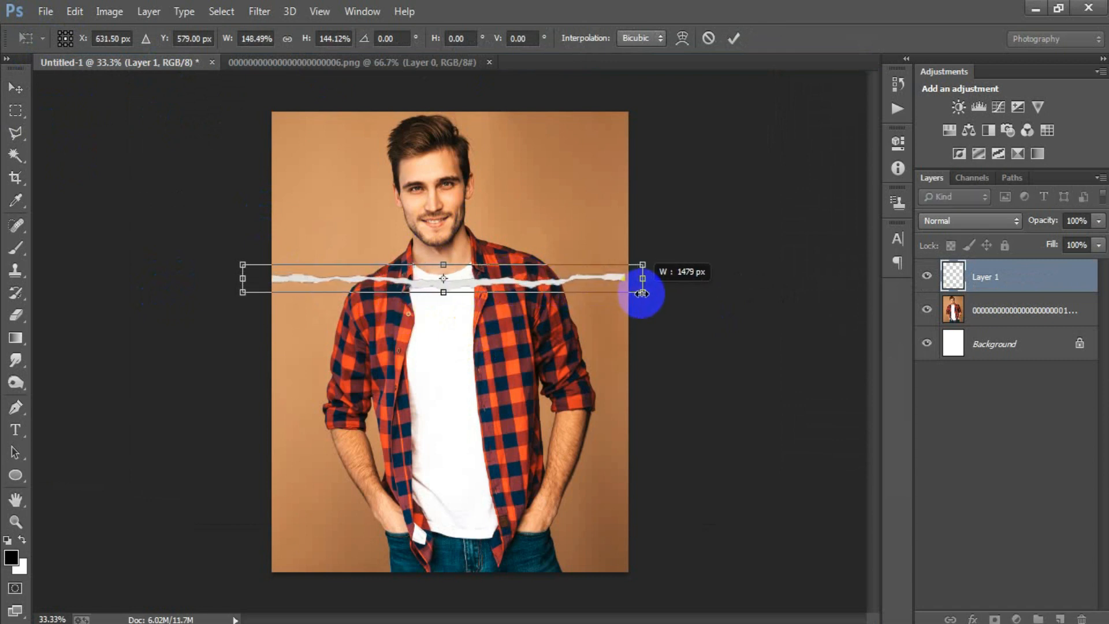
# Step: Rotate the torn strip to a steep diagonal of about 72° and shift it toward the man's left-hand side of the picture
pyautogui.rightClick(588, 286)
pyautogui.click(704, 502)
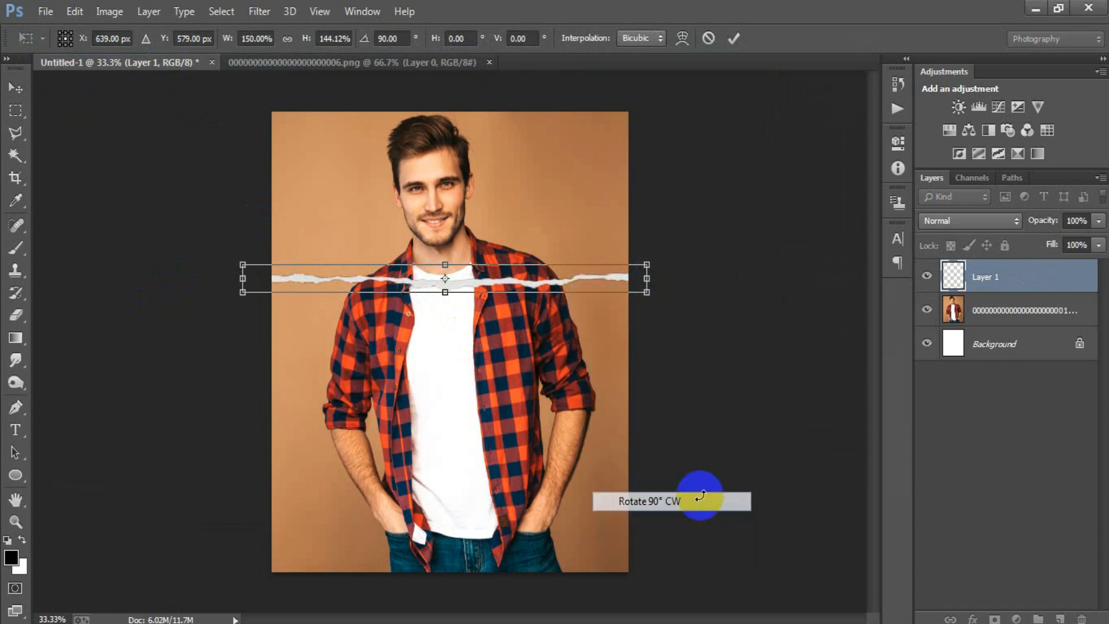
pyautogui.moveTo(581, 574); pyautogui.dragTo(668, 587)
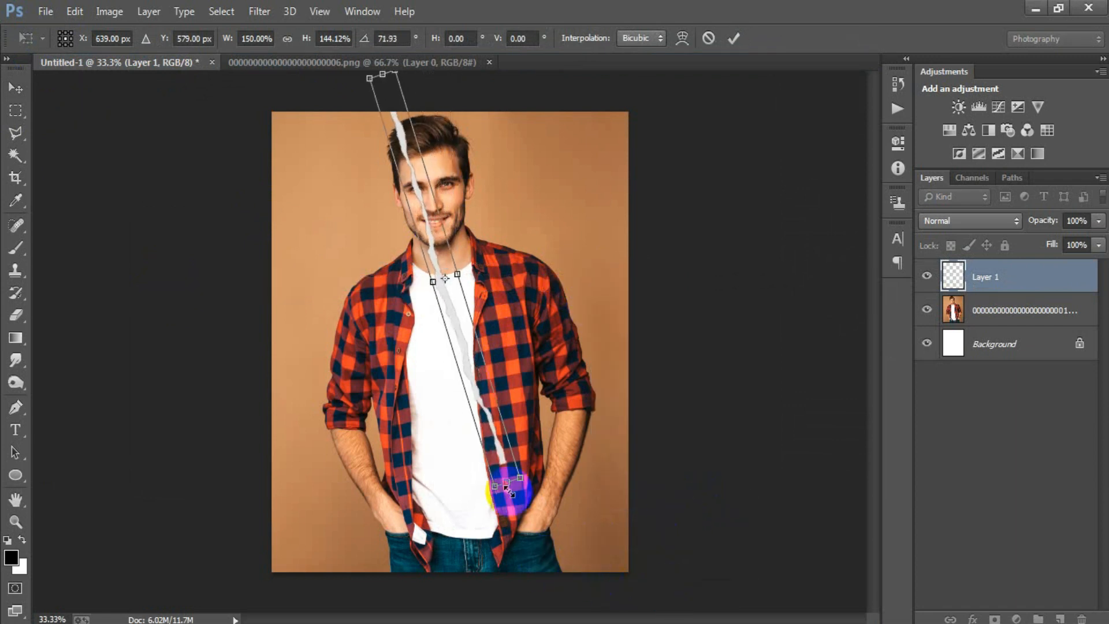
pyautogui.moveTo(496, 448); pyautogui.dragTo(458, 485)
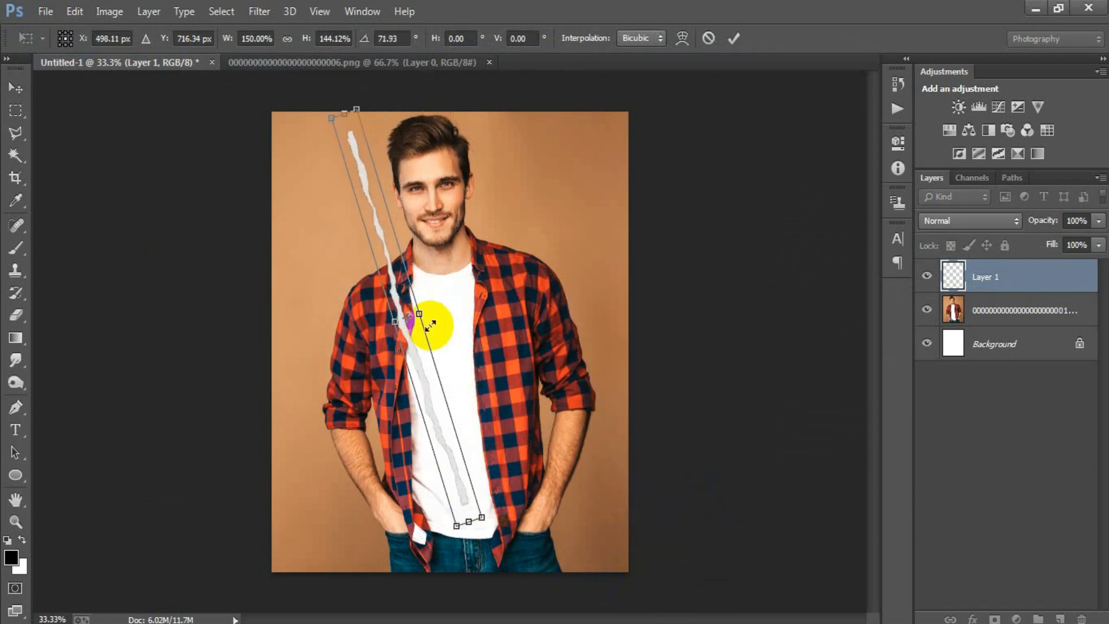
# Step: Enlarge the diagonal strip to about 196% by 265% so it crosses the full canvas height, apply the transform, and nudge it slightly left
pyautogui.moveTo(421, 313); pyautogui.dragTo(425, 309)
pyautogui.moveTo(467, 521); pyautogui.dragTo(484, 554)
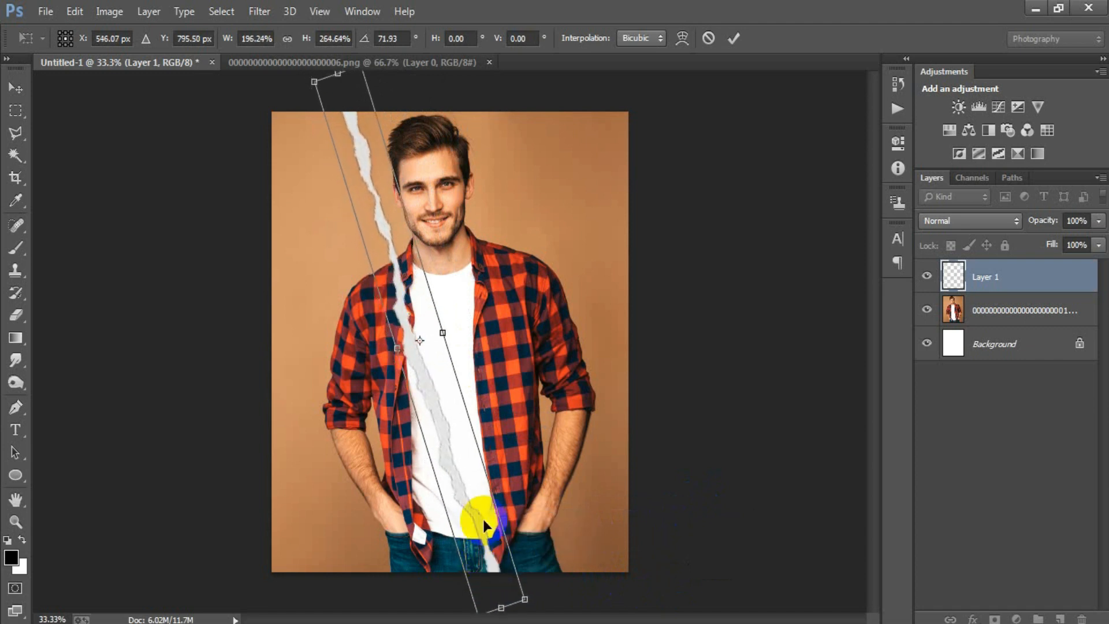
pyautogui.click(733, 38)
pyautogui.press('Left')
pyautogui.press('Left')
pyautogui.press('Left')
pyautogui.press('Left')
pyautogui.press('Left')
pyautogui.press('Left')
pyautogui.press('Left')
pyautogui.press('Left')
pyautogui.press('Left')
pyautogui.press('Left')
pyautogui.press('Left')
pyautogui.press('Left')
pyautogui.press('Left')
pyautogui.press('Left')
pyautogui.press('Left')
pyautogui.press('Left')
pyautogui.press('Left')
pyautogui.press('Left')
pyautogui.press('Left')
pyautogui.press('Left')
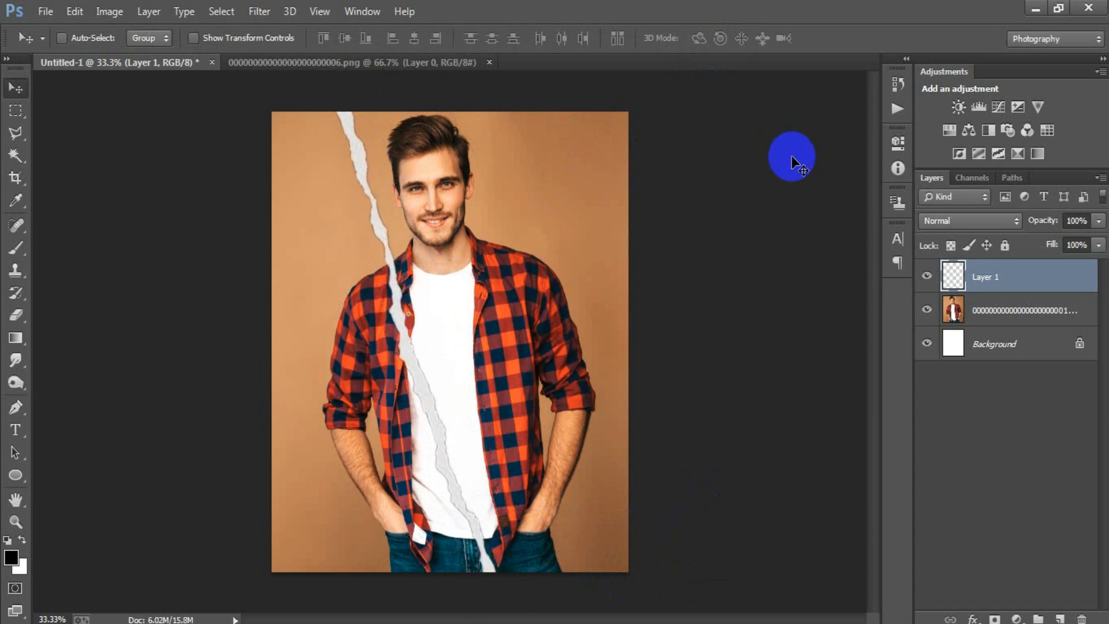
# Step: Load the torn strip's outline as a selection, fill it with white, and deselect
pyautogui.click(22, 539)
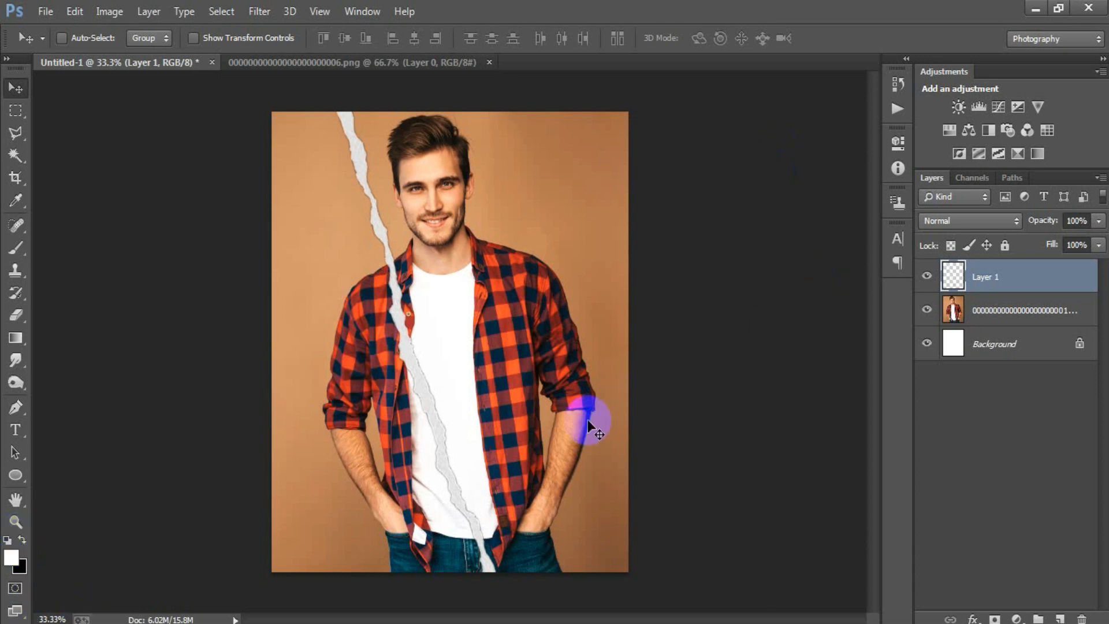
pyautogui.keyDown('ctrl'); pyautogui.click(942, 286); pyautogui.keyUp('ctrl')
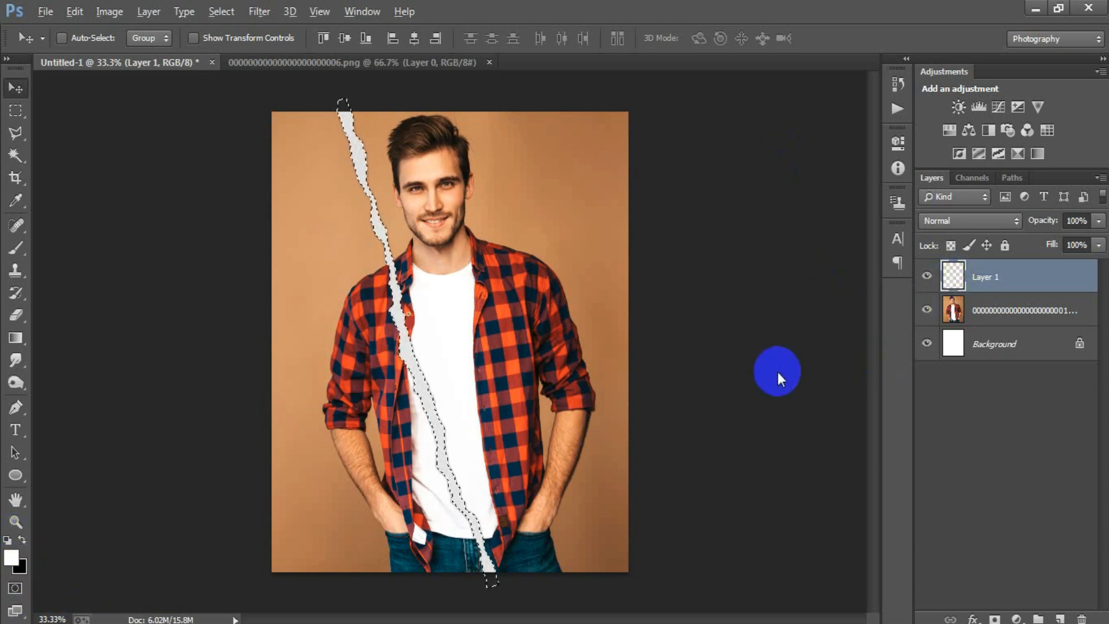
pyautogui.hotkey('alt', 'BackSpace')
pyautogui.hotkey('ctrl', 'd')
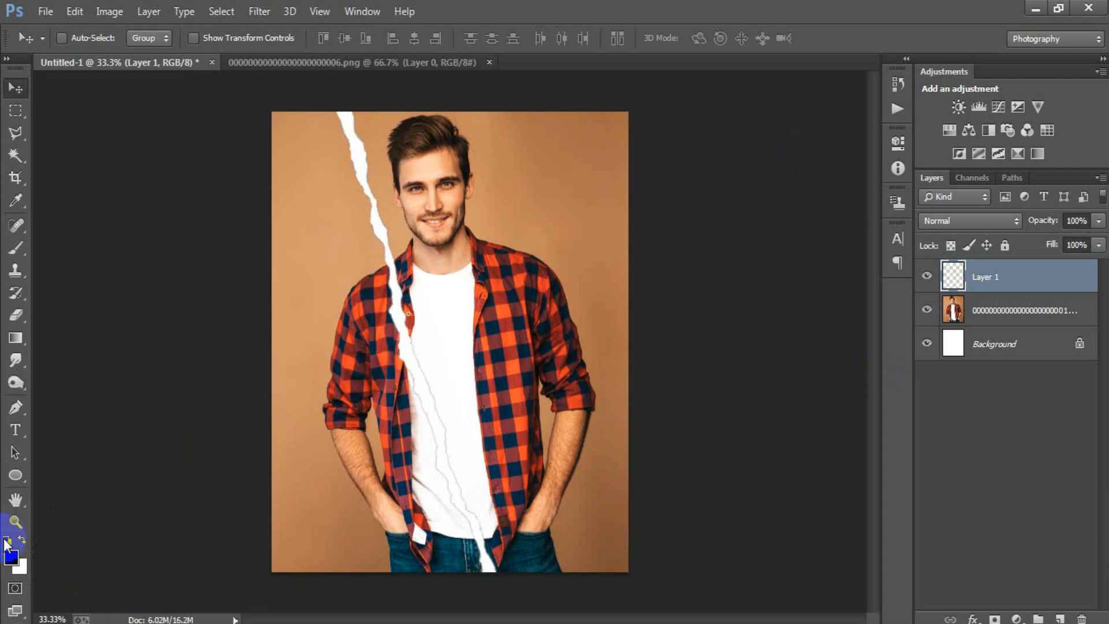
# Step: Duplicate the white strip layer and turn the copy black with Hue/Saturation, setting Lightness to -100
pyautogui.hotkey('ctrl', 'j')
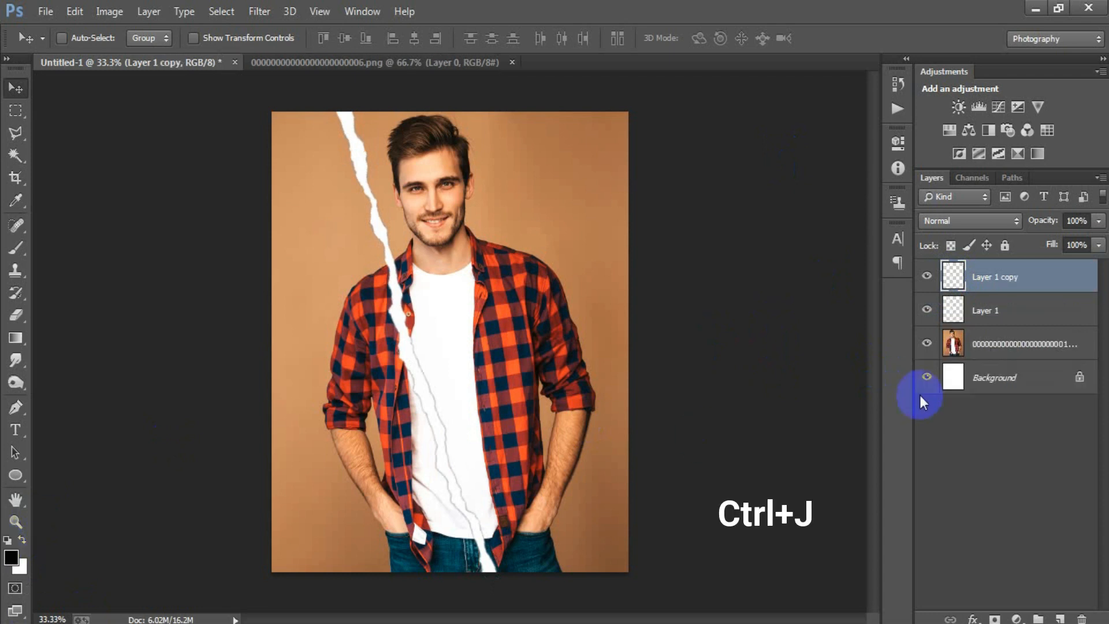
pyautogui.hotkey('ctrl', 'u')
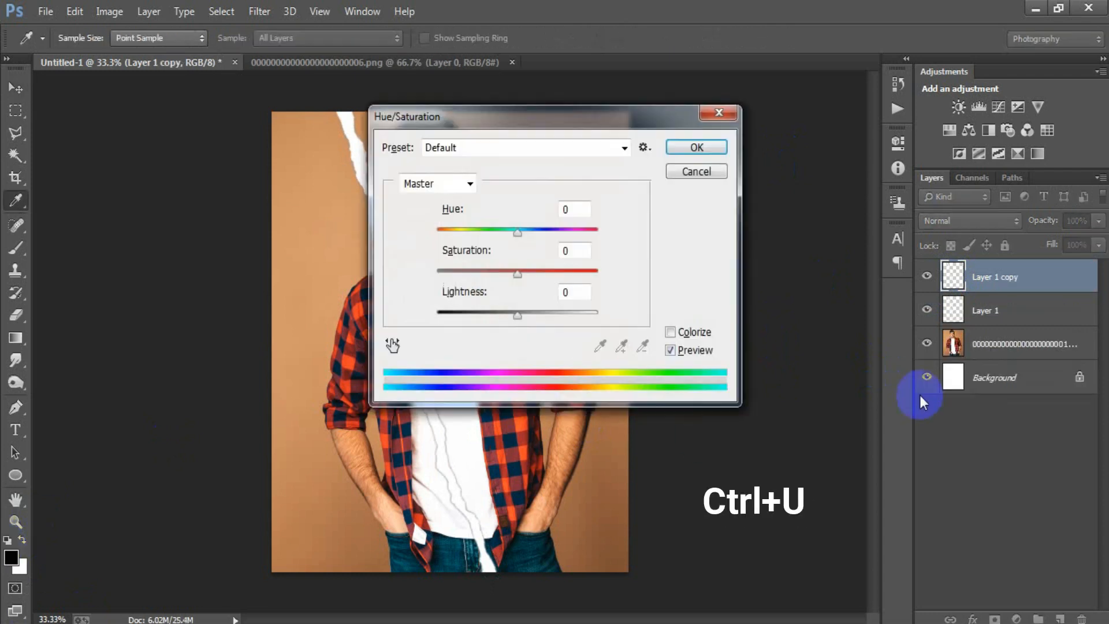
pyautogui.moveTo(518, 315); pyautogui.dragTo(439, 316)
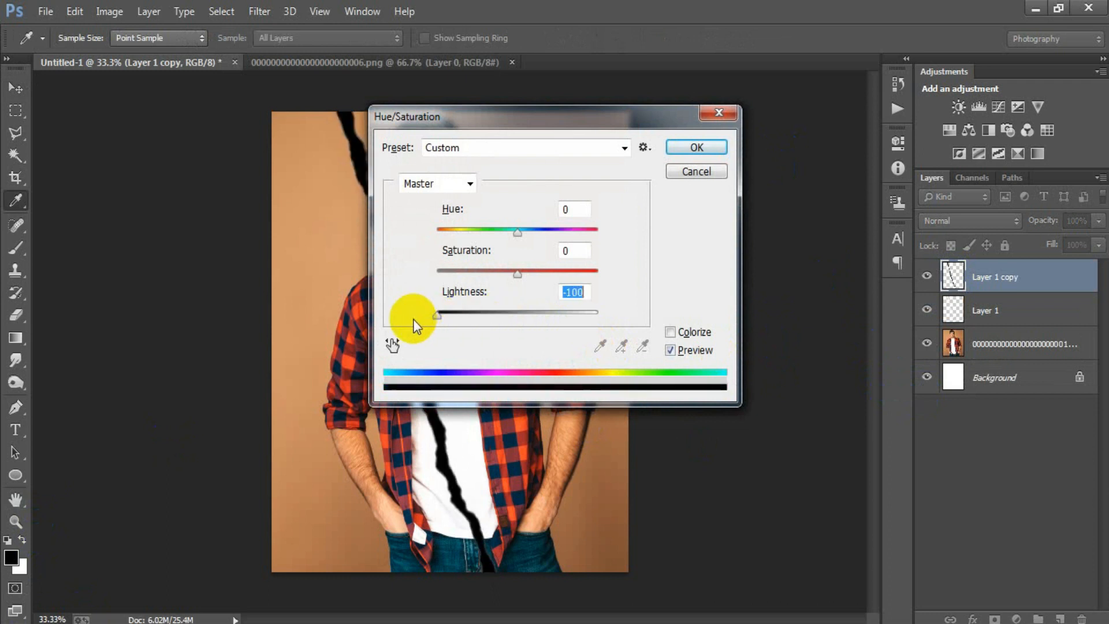
pyautogui.click(696, 147)
pyautogui.press('v')
# Step: Place the black strip copy beneath the white strip and nudge it slightly left to form a shadow edge
pyautogui.moveTo(1033, 287); pyautogui.dragTo(1020, 332)
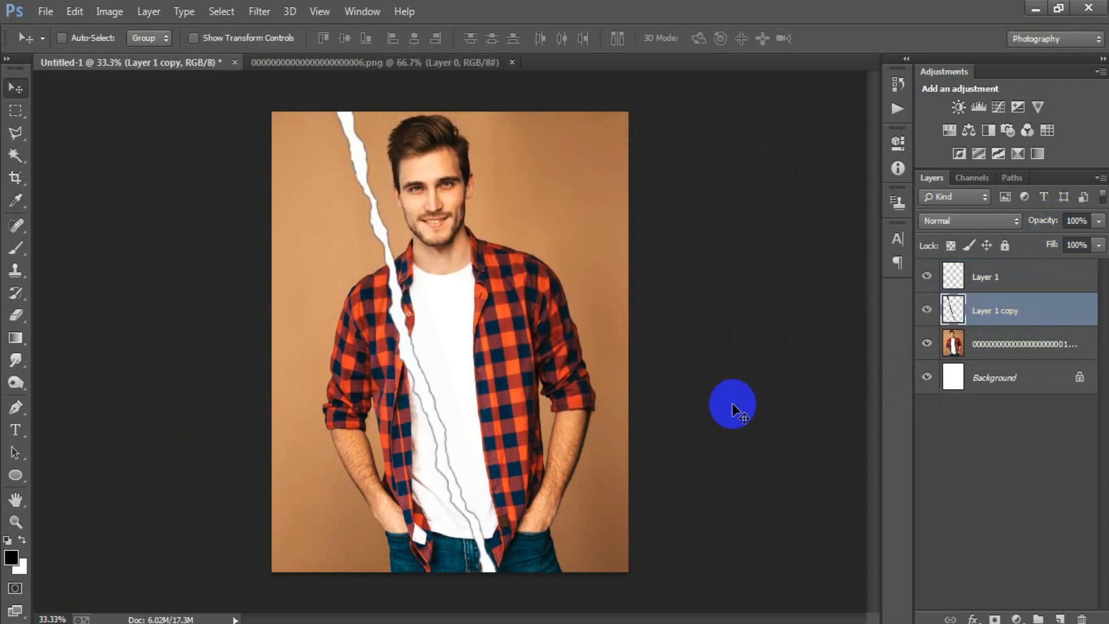
pyautogui.press('Left')
pyautogui.press('Left')
pyautogui.press('Left')
pyautogui.press('Left')
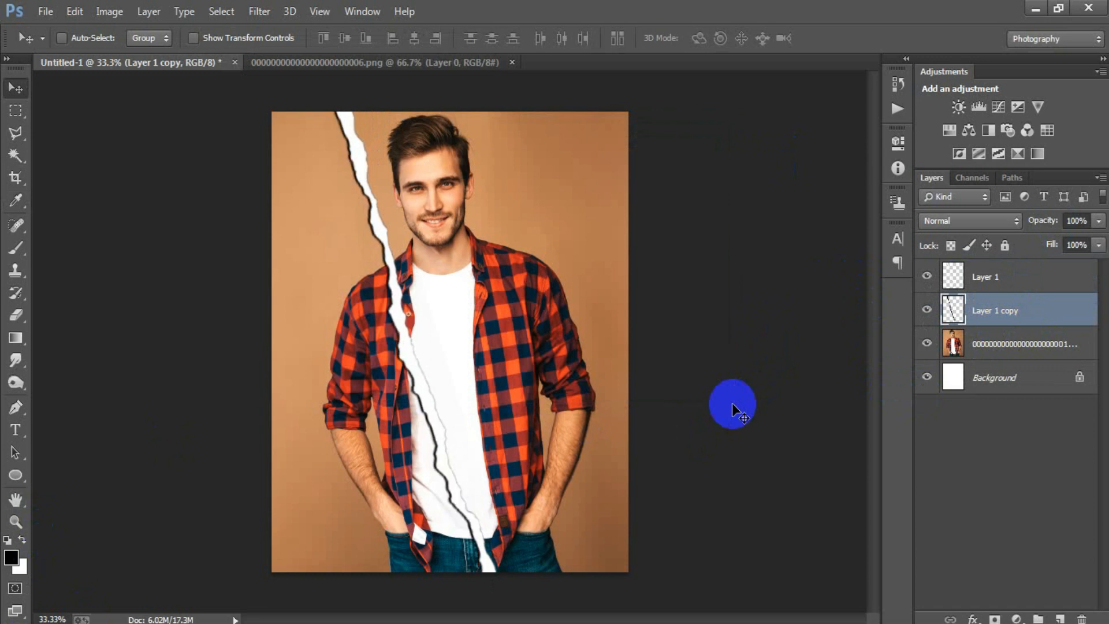
# Step: Lower the black strip's opacity to about 35% and merge it with the white strip layer
pyautogui.click(1098, 223)
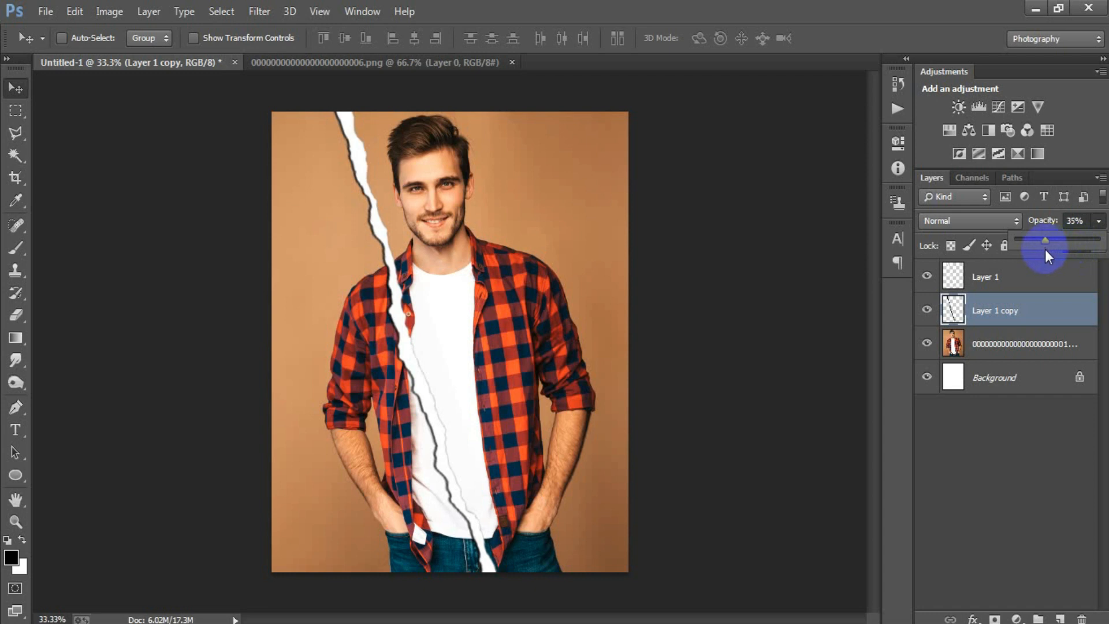
pyautogui.click(826, 295)
pyautogui.keyDown('shift'); pyautogui.click(982, 283); pyautogui.keyUp('shift')
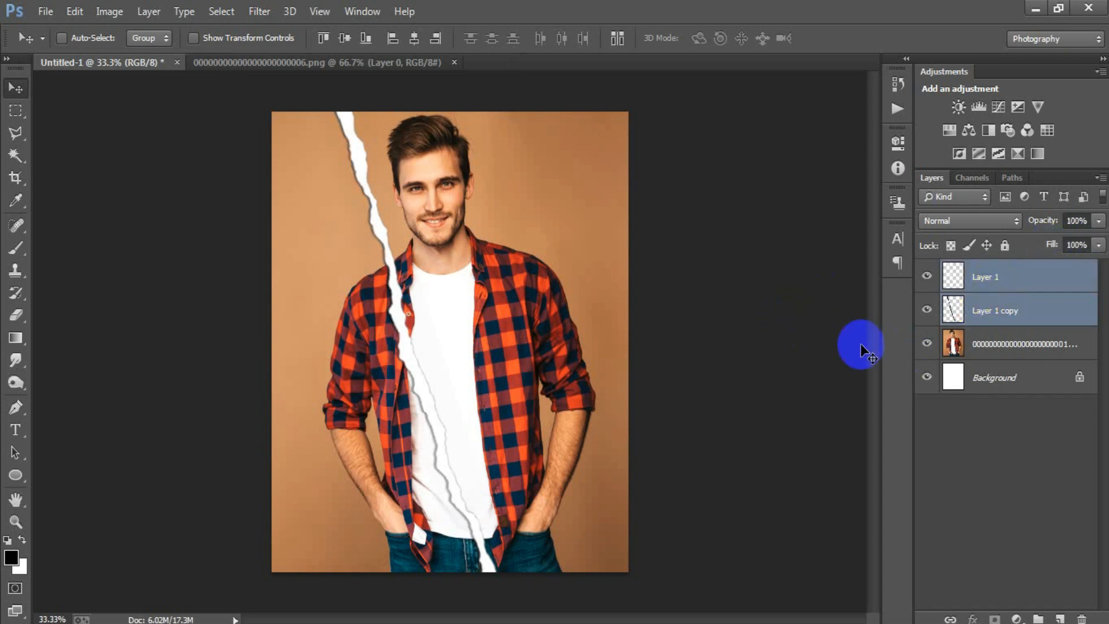
pyautogui.hotkey('ctrl', 'e')
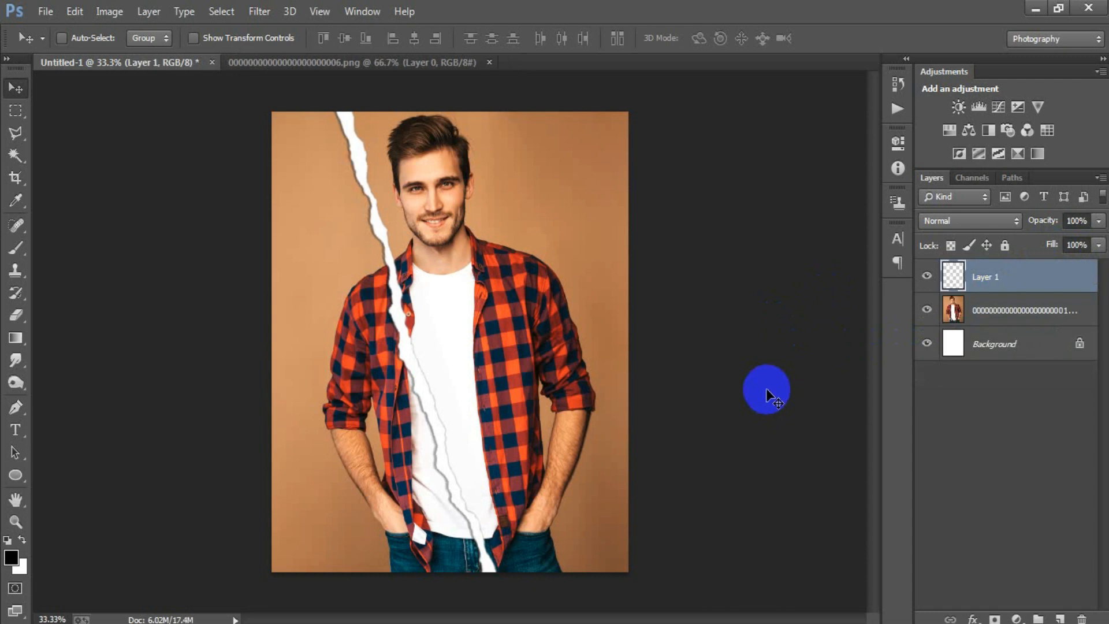
# Step: Duplicate the merged torn strip, move the copy to the right of the original, and mirror it
pyautogui.hotkey('ctrl', 'j')
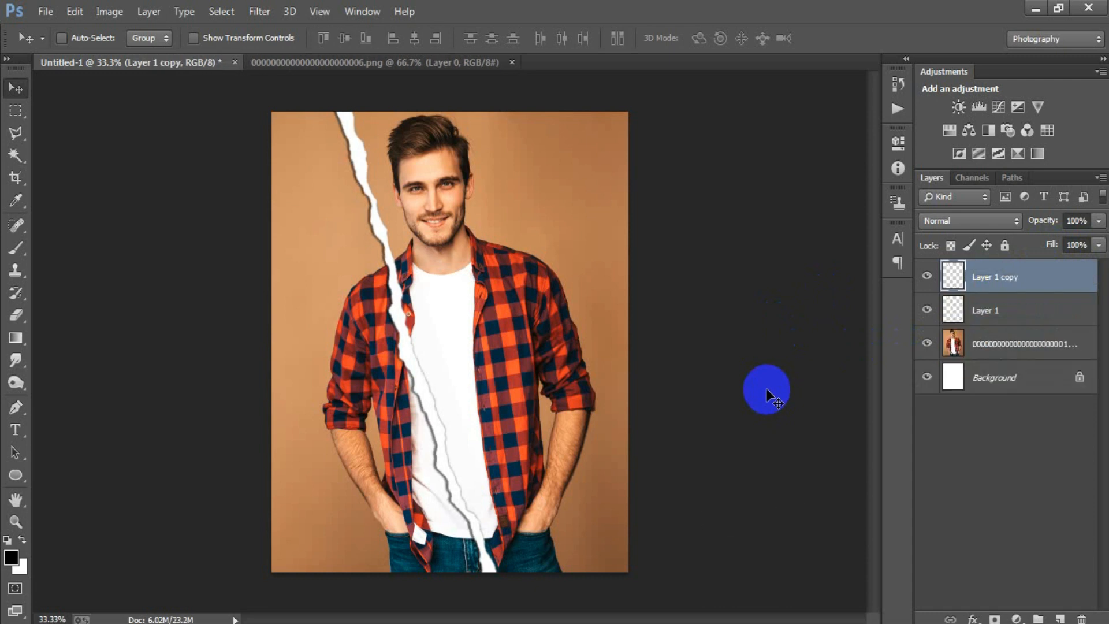
pyautogui.moveTo(433, 420); pyautogui.dragTo(481, 425)
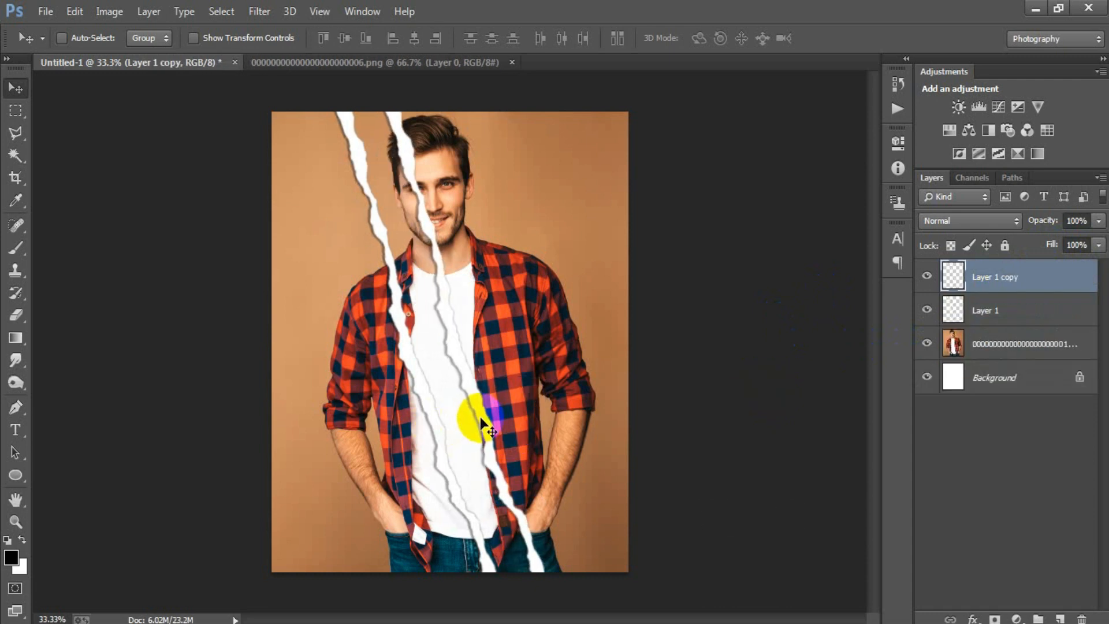
pyautogui.hotkey('ctrl', 't')
pyautogui.rightClick(480, 417)
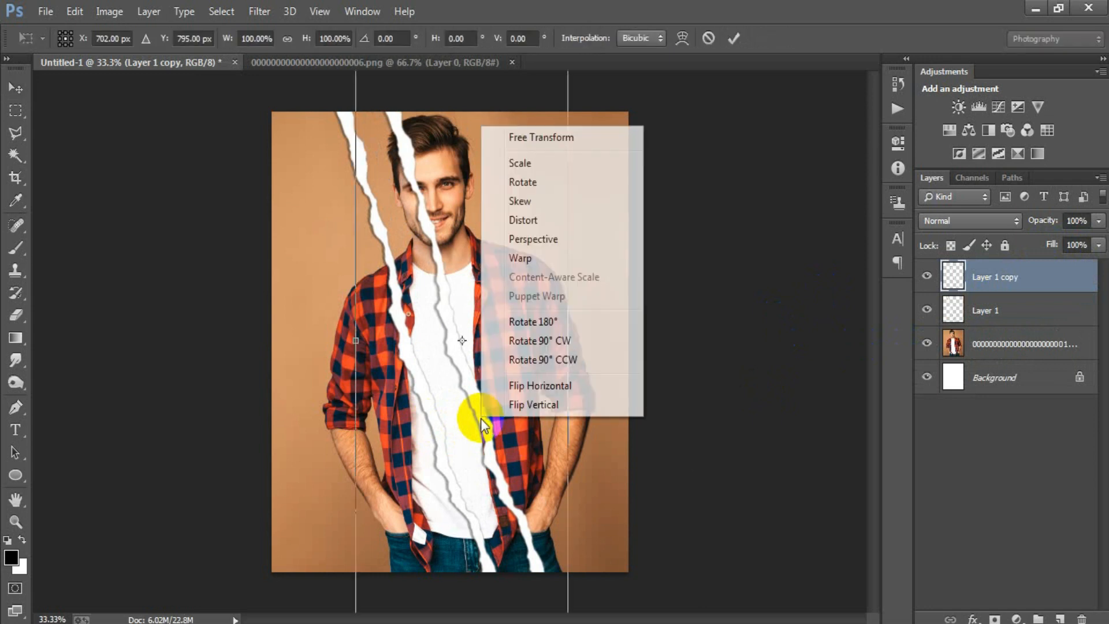
pyautogui.click(585, 381)
# Step: Move the mirrored strip right and rotate it to about -7.56° so both strips meet in a V at the canvas's lower edge
pyautogui.moveTo(421, 459); pyautogui.dragTo(523, 457)
pyautogui.moveTo(716, 354); pyautogui.dragTo(682, 326)
pyautogui.moveTo(577, 415); pyautogui.dragTo(556, 407)
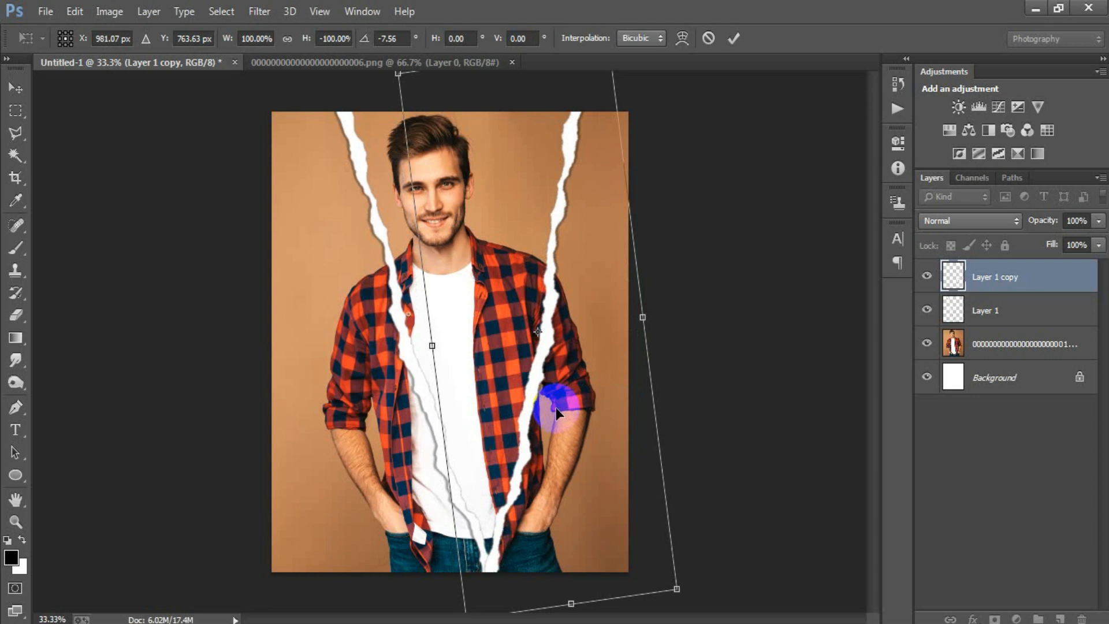
pyautogui.click(733, 38)
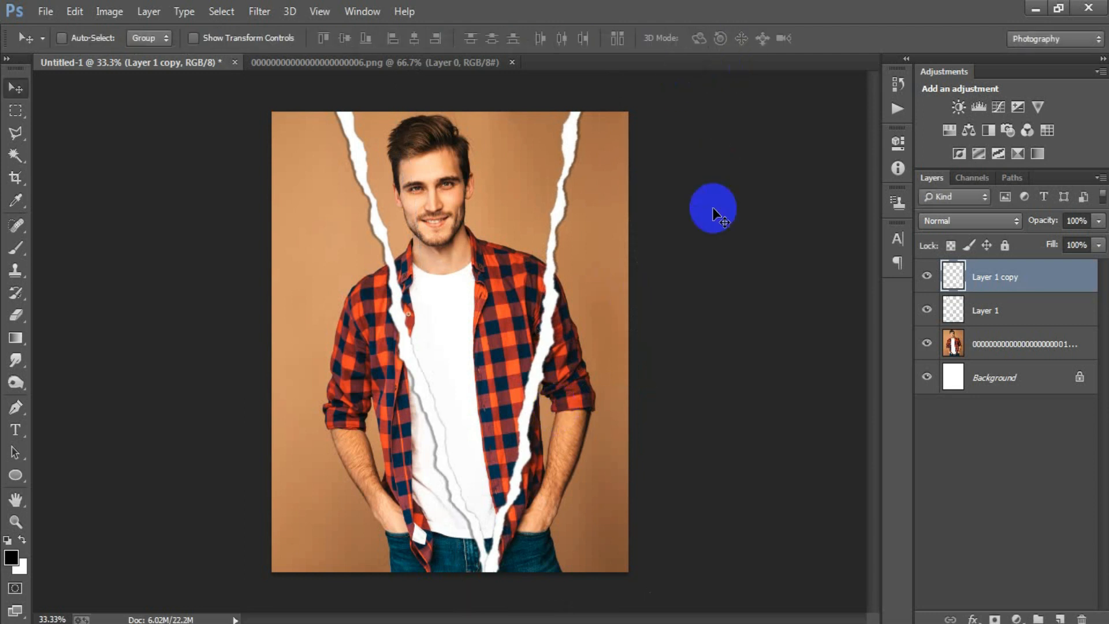
# Step: Scale both torn strips together to about 91.6% width and 96.6% height, keeping their ends beyond the canvas's upper and lower edges
pyautogui.keyDown('ctrl'); pyautogui.click(985, 312); pyautogui.keyUp('ctrl')
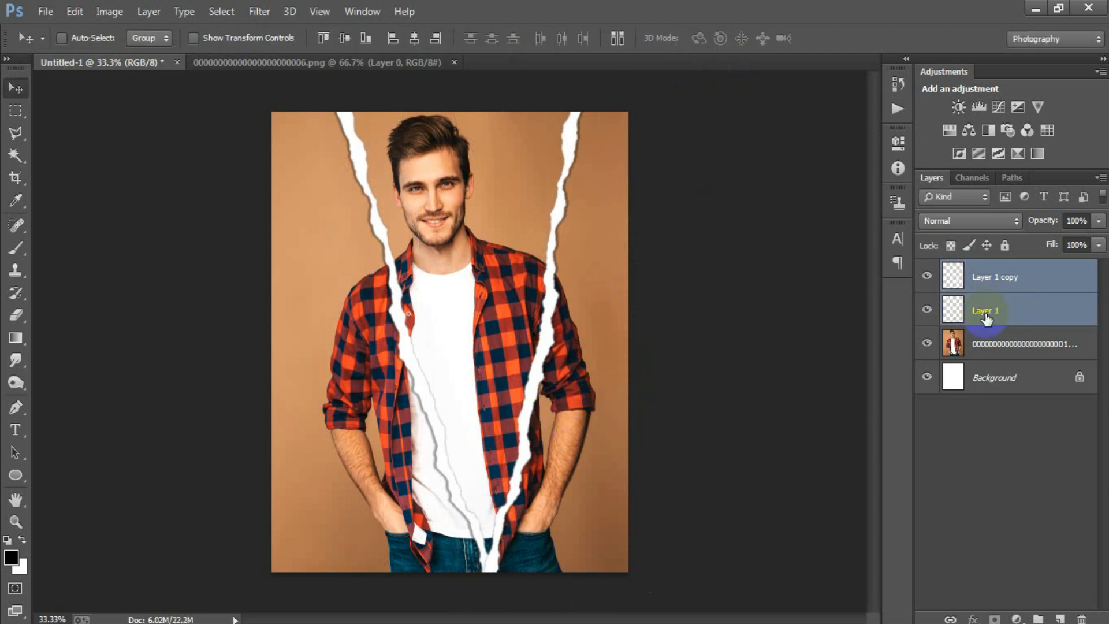
pyautogui.hotkey('ctrl', 't')
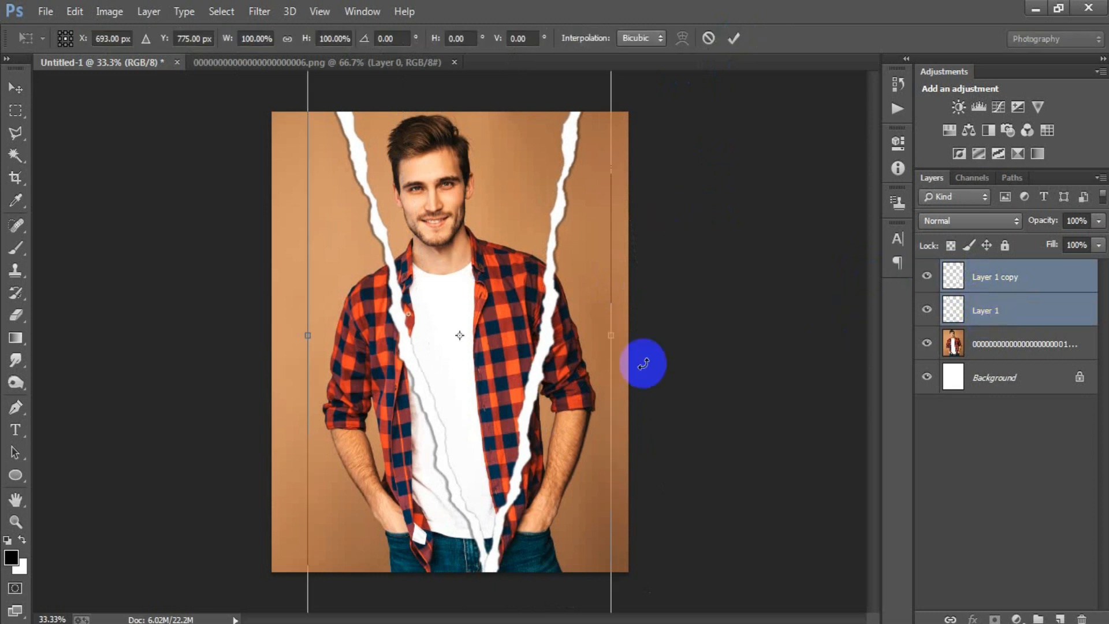
pyautogui.hotkey('ctrl', '-')
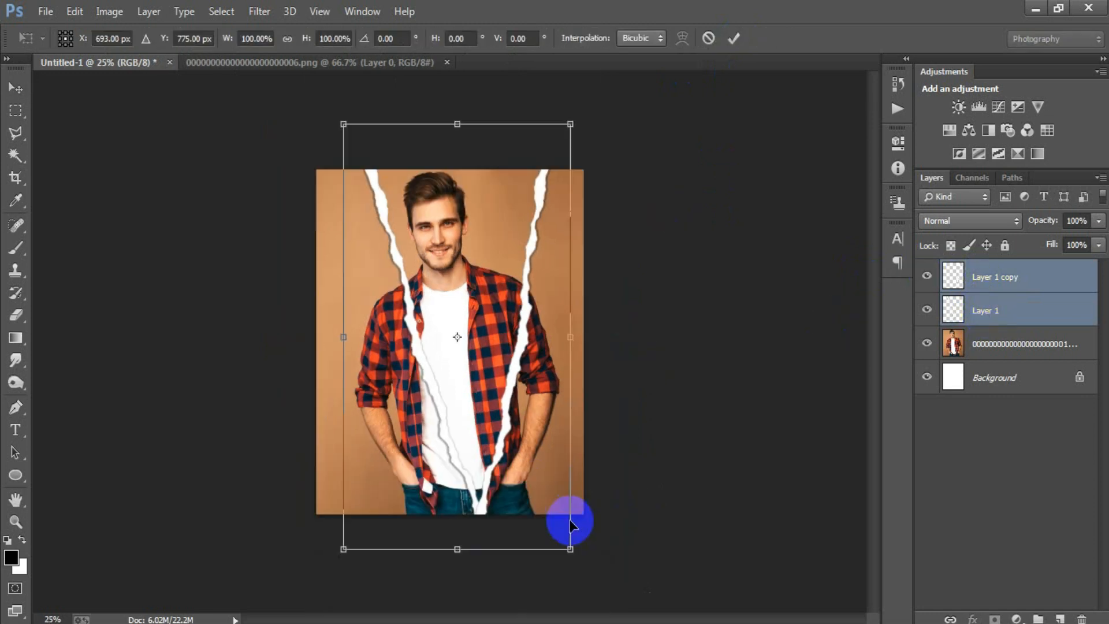
pyautogui.moveTo(576, 548); pyautogui.dragTo(569, 531)
pyautogui.moveTo(519, 482); pyautogui.dragTo(512, 476)
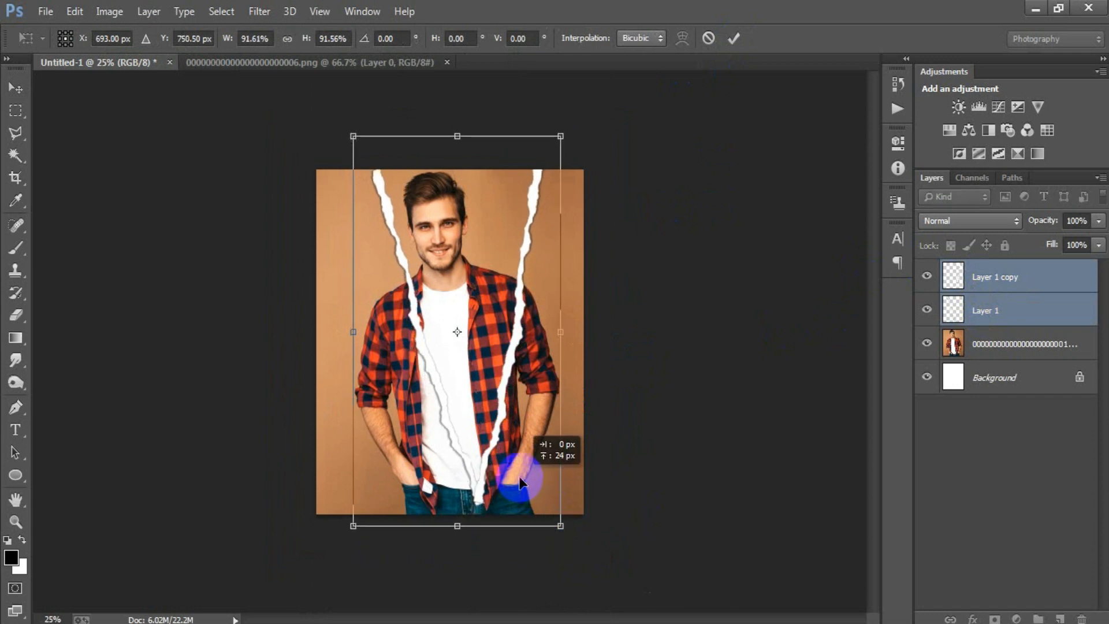
pyautogui.moveTo(466, 532); pyautogui.dragTo(459, 538)
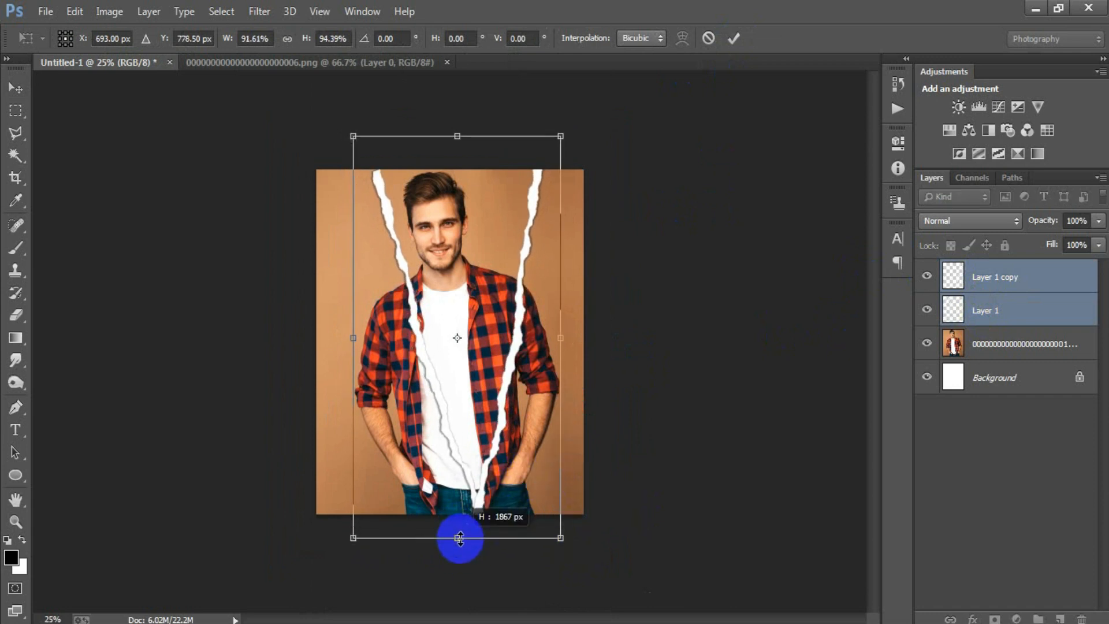
pyautogui.moveTo(456, 136); pyautogui.dragTo(456, 128)
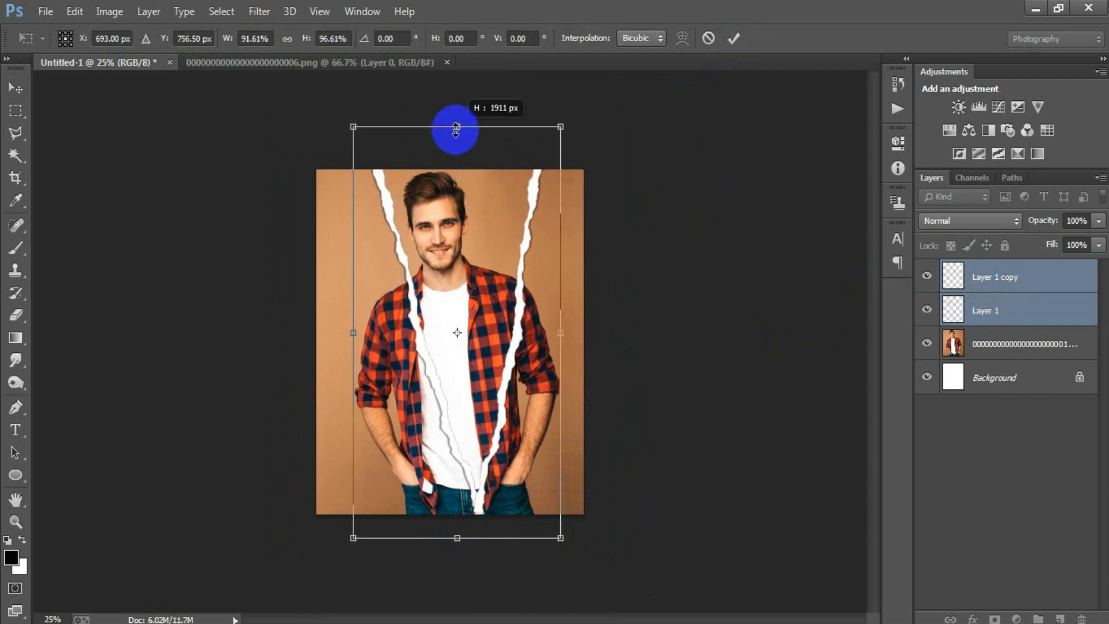
pyautogui.click(733, 39)
pyautogui.hotkey('ctrl', '+')
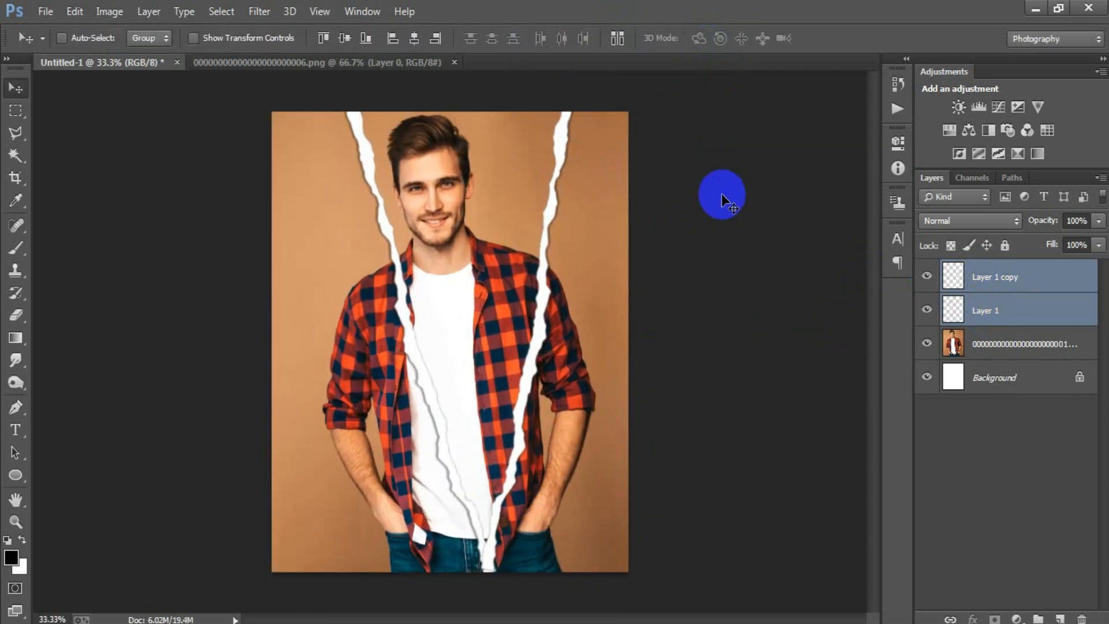
# Step: Nudge both torn strips slightly left over the portrait and merge them into one layer
pyautogui.click(1002, 283)
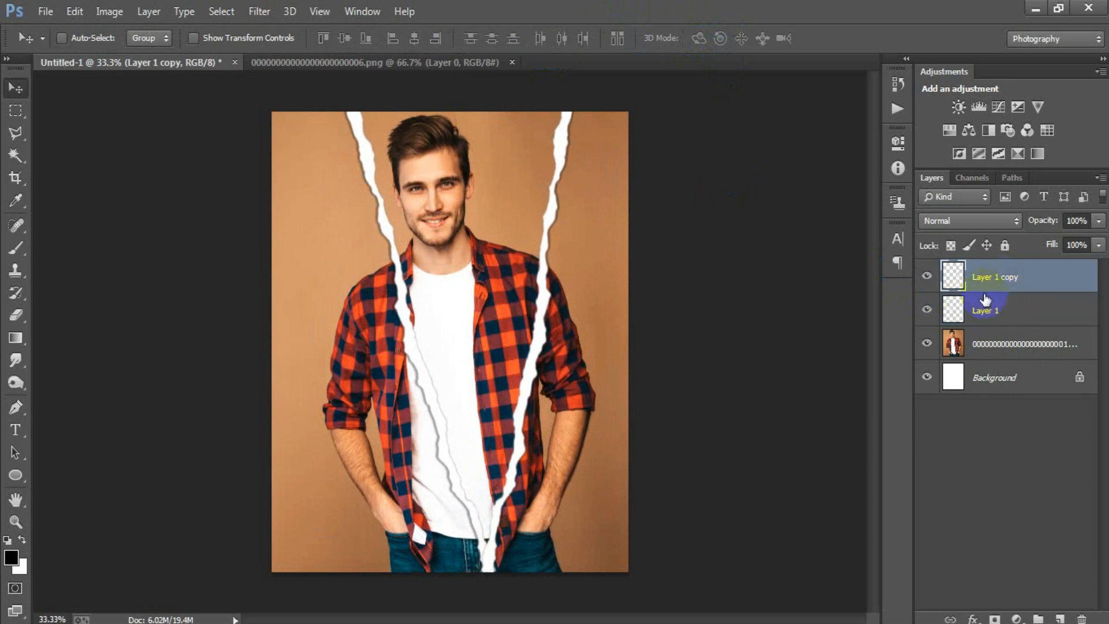
pyautogui.keyDown('shift'); pyautogui.click(992, 313); pyautogui.keyUp('shift')
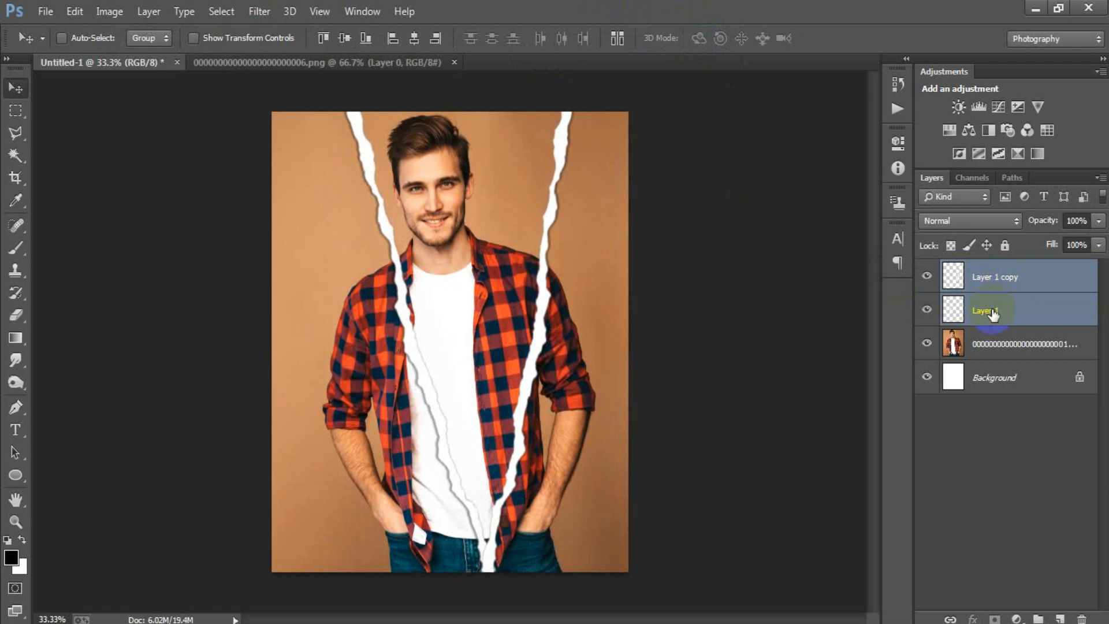
pyautogui.press('Left')
pyautogui.press('Left')
pyautogui.press('Left')
pyautogui.press('Left')
pyautogui.press('Left')
pyautogui.press('Left')
pyautogui.press('Left')
pyautogui.press('Left')
pyautogui.press('Left')
pyautogui.press('Left')
pyautogui.press('Left')
pyautogui.press('Left')
pyautogui.press('Left')
pyautogui.press('Left')
pyautogui.press('Left')
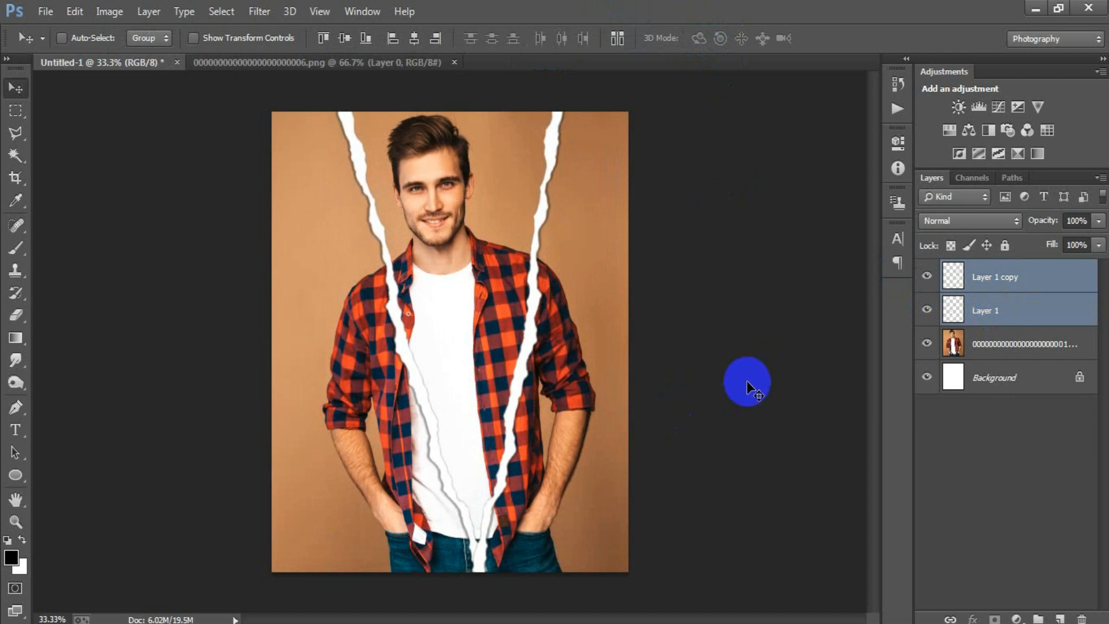
pyautogui.hotkey('ctrl', 'e')
pyautogui.click(927, 276)
pyautogui.click(926, 276)
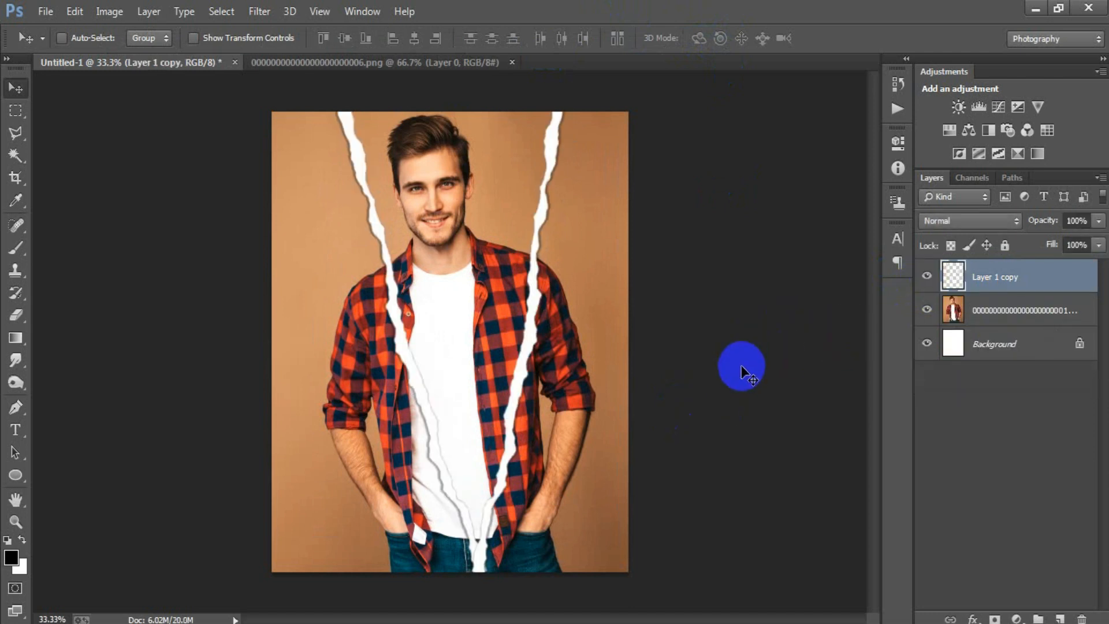
# Step: Add a Black & White adjustment layer directly above the man's portrait layer, beneath the torn strips
pyautogui.click(1059, 311)
pyautogui.click(926, 310)
pyautogui.click(927, 309)
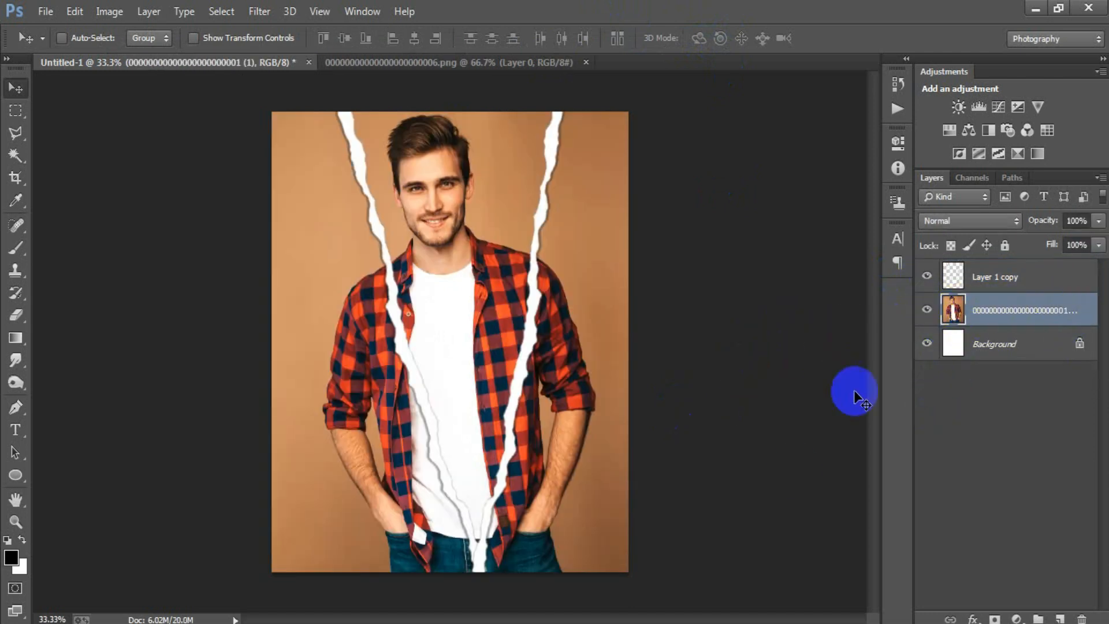
pyautogui.click(1017, 619)
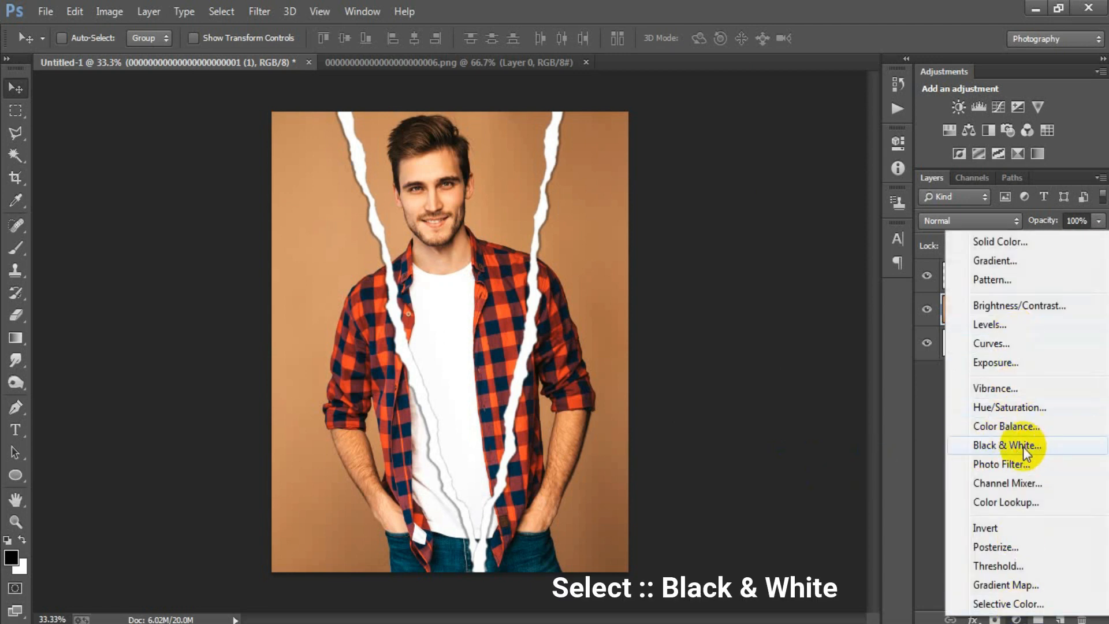
pyautogui.click(1006, 446)
pyautogui.click(849, 134)
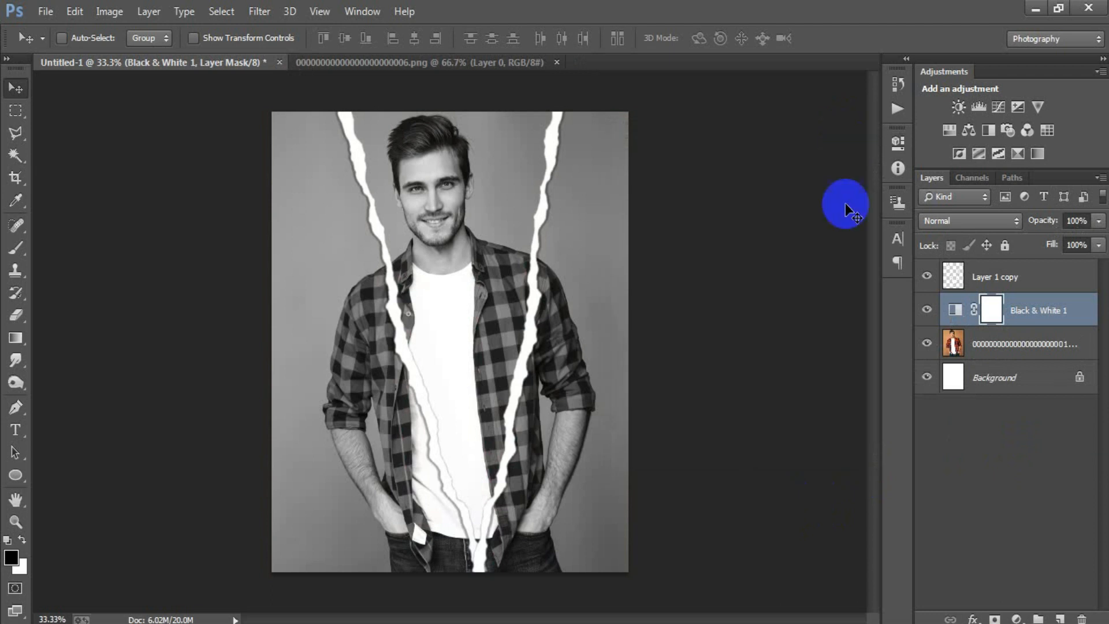
pyautogui.click(926, 309)
pyautogui.click(927, 309)
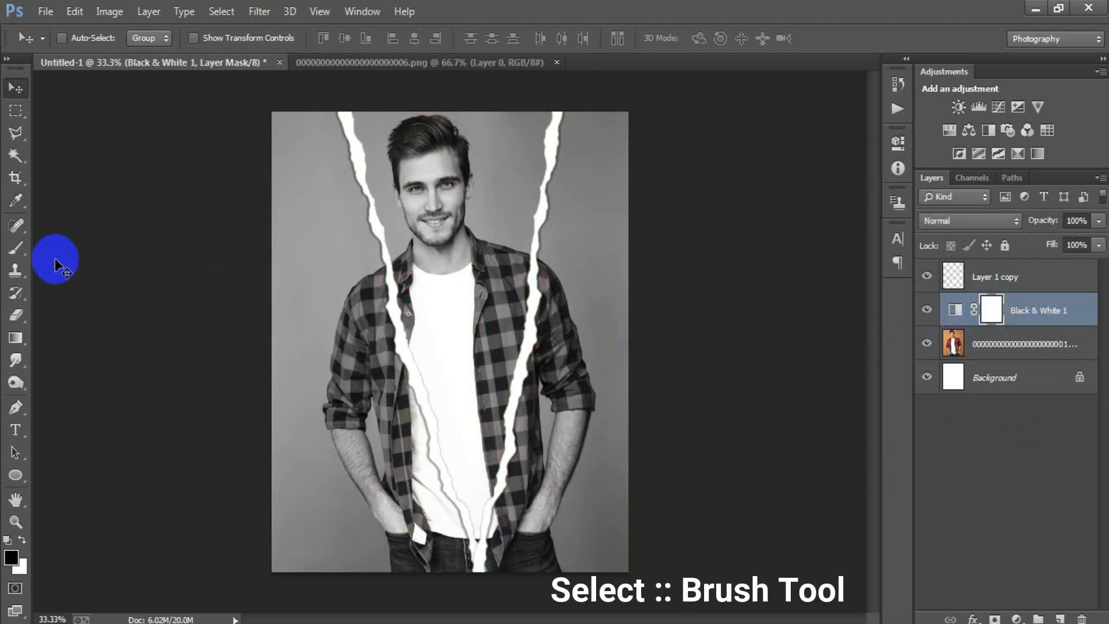
# Step: Set up a soft round Brush with a size of 149 px and 0% hardness
pyautogui.click(16, 247)
pyautogui.rightClick(16, 247)
pyautogui.click(77, 248)
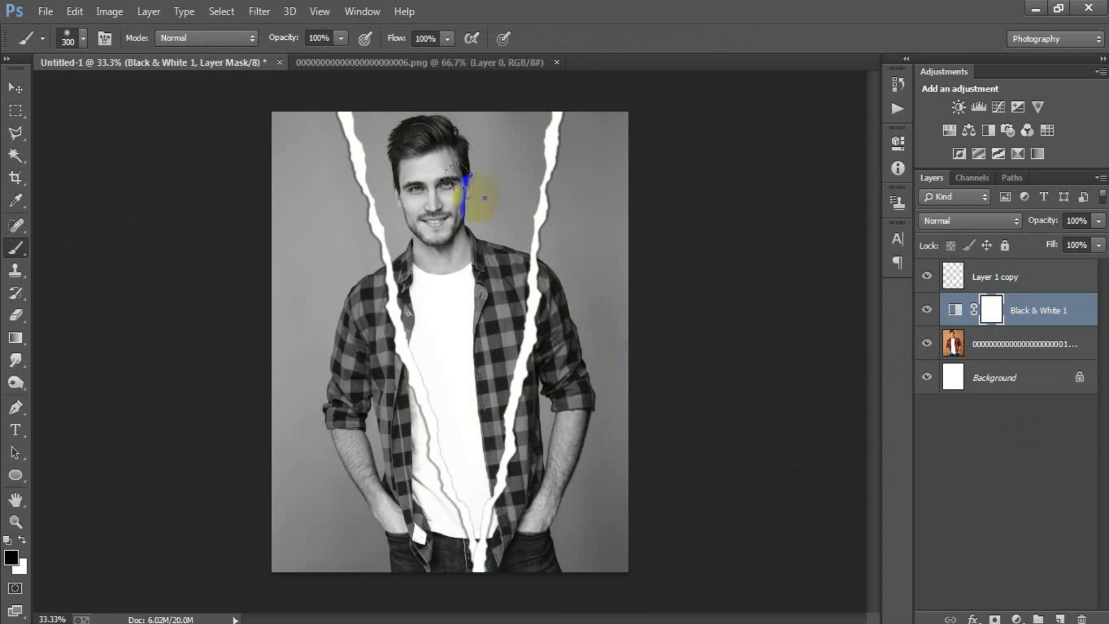
pyautogui.rightClick(484, 198)
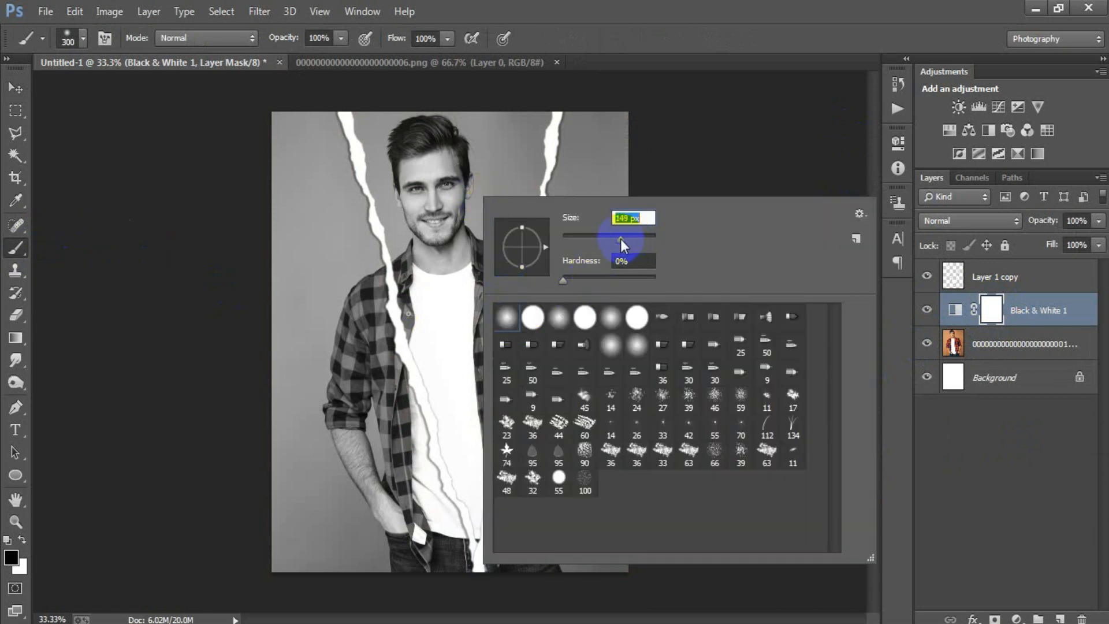
pyautogui.click(619, 34)
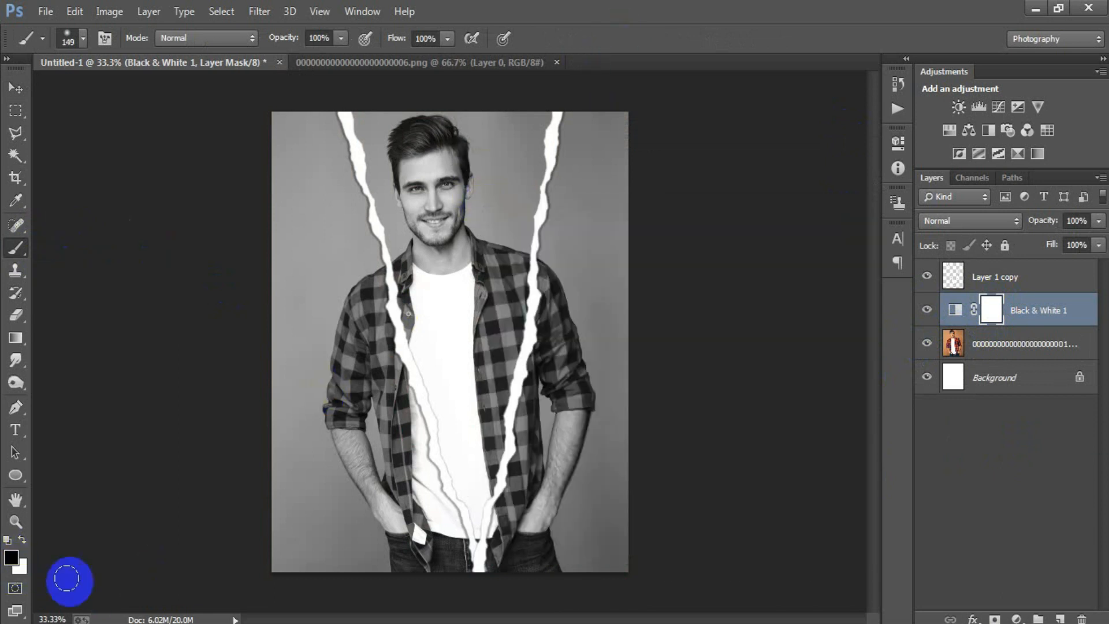
# Step: Paint black on the Black & White layer mask between the two torn strips to restore the portrait's colour inside the V
pyautogui.moveTo(356, 109)
pyautogui.mouseDown()
pyautogui.moveTo(438, 108)
pyautogui.moveTo(380, 113)
pyautogui.moveTo(493, 117)
pyautogui.moveTo(425, 118)
pyautogui.moveTo(488, 127)
pyautogui.moveTo(539, 116)
pyautogui.moveTo(512, 144)
pyautogui.moveTo(402, 144)
pyautogui.moveTo(381, 139)
pyautogui.moveTo(431, 128)
pyautogui.moveTo(391, 122)
pyautogui.moveTo(463, 136)
pyautogui.moveTo(372, 153)
pyautogui.moveTo(433, 175)
pyautogui.moveTo(496, 168)
pyautogui.moveTo(456, 239)
pyautogui.moveTo(514, 214)
pyautogui.moveTo(527, 149)
pyautogui.moveTo(492, 304)
pyautogui.moveTo(500, 203)
pyautogui.moveTo(442, 211)
pyautogui.mouseUp()
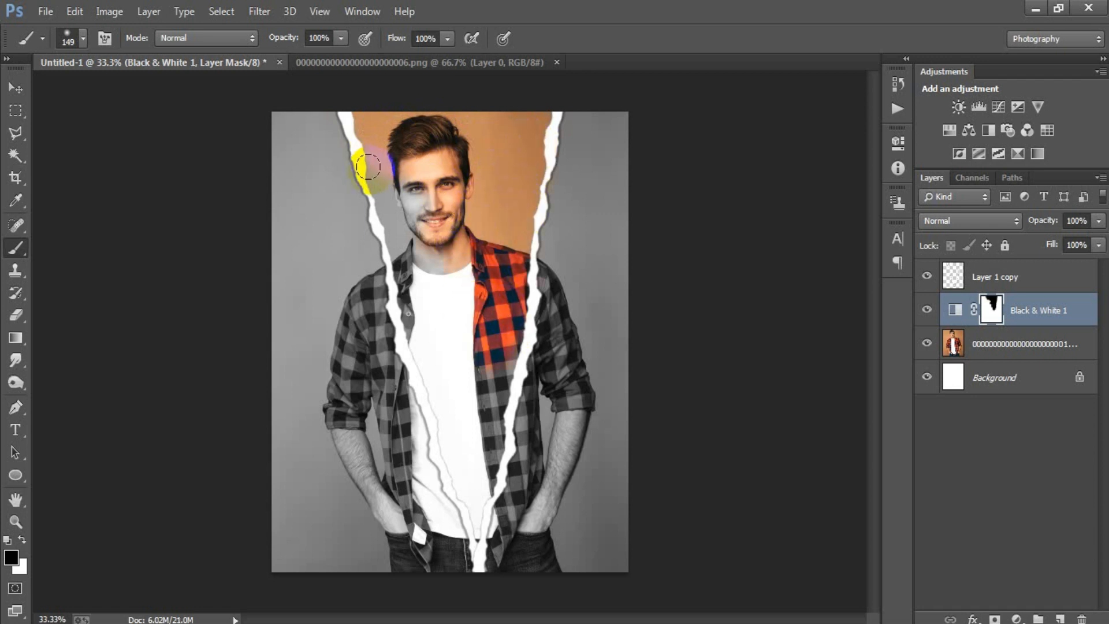
pyautogui.moveTo(379, 171)
pyautogui.mouseDown()
pyautogui.moveTo(471, 507)
pyautogui.moveTo(475, 387)
pyautogui.moveTo(480, 455)
pyautogui.moveTo(494, 317)
pyautogui.moveTo(495, 376)
pyautogui.moveTo(447, 218)
pyautogui.moveTo(394, 184)
pyautogui.moveTo(416, 151)
pyautogui.moveTo(446, 175)
pyautogui.moveTo(465, 281)
pyautogui.moveTo(497, 133)
pyautogui.moveTo(397, 106)
pyautogui.moveTo(355, 116)
pyautogui.mouseUp()
pyautogui.moveTo(424, 294)
pyautogui.mouseDown()
pyautogui.moveTo(428, 325)
pyautogui.moveTo(397, 260)
pyautogui.moveTo(470, 437)
pyautogui.moveTo(477, 502)
pyautogui.moveTo(515, 170)
pyautogui.moveTo(536, 99)
pyautogui.moveTo(491, 113)
pyautogui.moveTo(384, 115)
pyautogui.mouseUp()
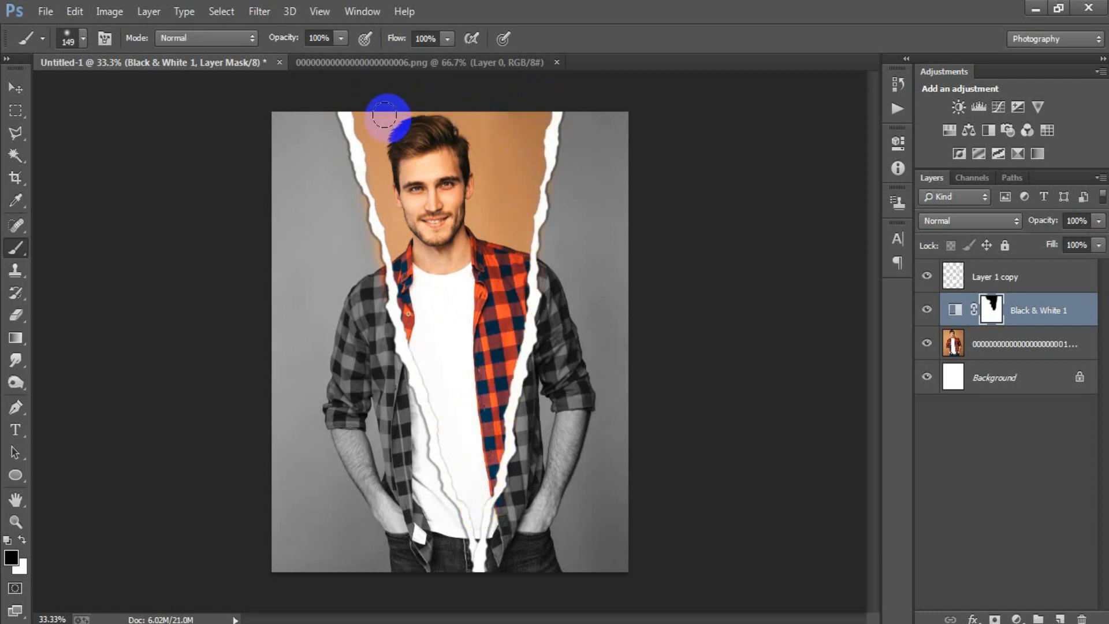
pyautogui.moveTo(404, 161); pyautogui.dragTo(471, 504)
pyautogui.moveTo(471, 489)
pyautogui.mouseDown()
pyautogui.moveTo(463, 388)
pyautogui.moveTo(476, 245)
pyautogui.mouseUp()
pyautogui.moveTo(423, 143)
pyautogui.mouseDown()
pyautogui.moveTo(413, 110)
pyautogui.moveTo(386, 139)
pyautogui.moveTo(362, 123)
pyautogui.mouseUp()
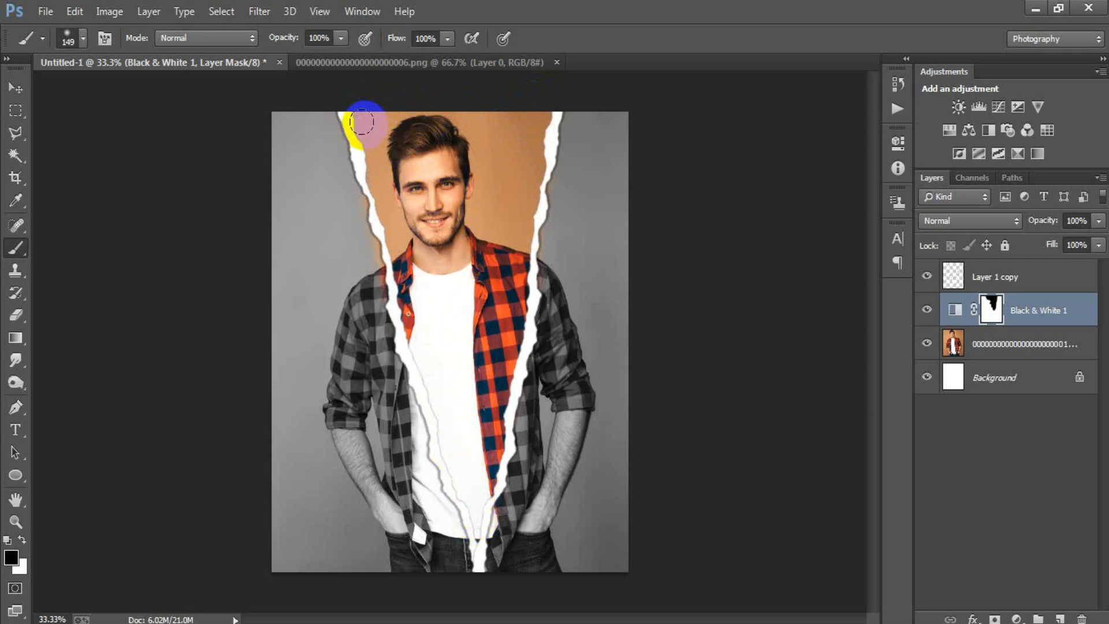
pyautogui.moveTo(476, 198)
pyautogui.mouseDown()
pyautogui.moveTo(488, 122)
pyautogui.moveTo(518, 105)
pyautogui.mouseUp()
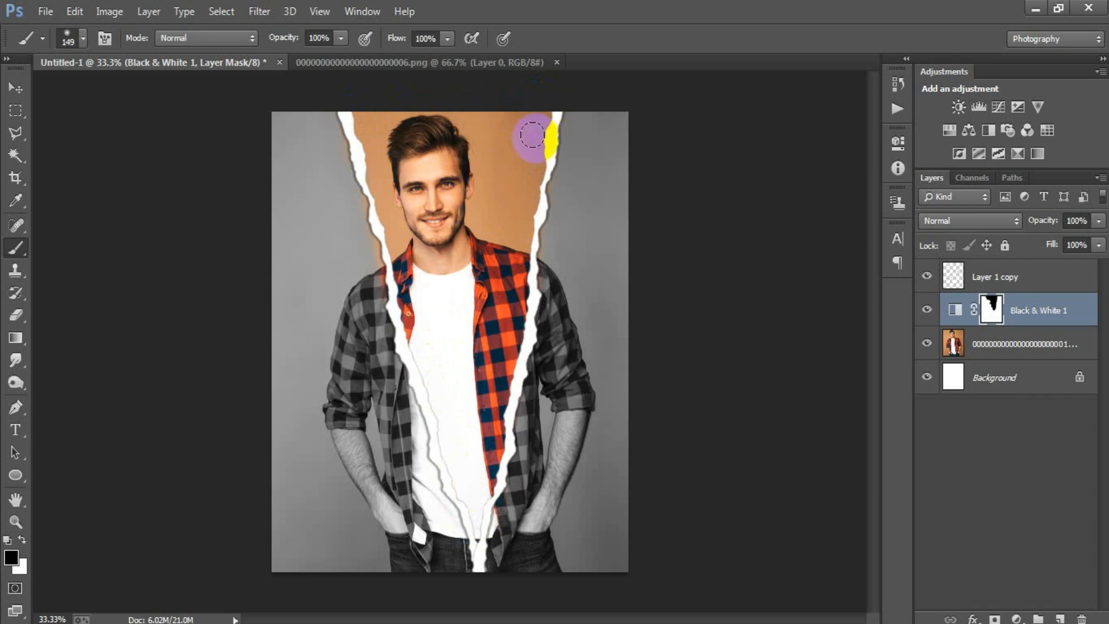
pyautogui.click(26, 93)
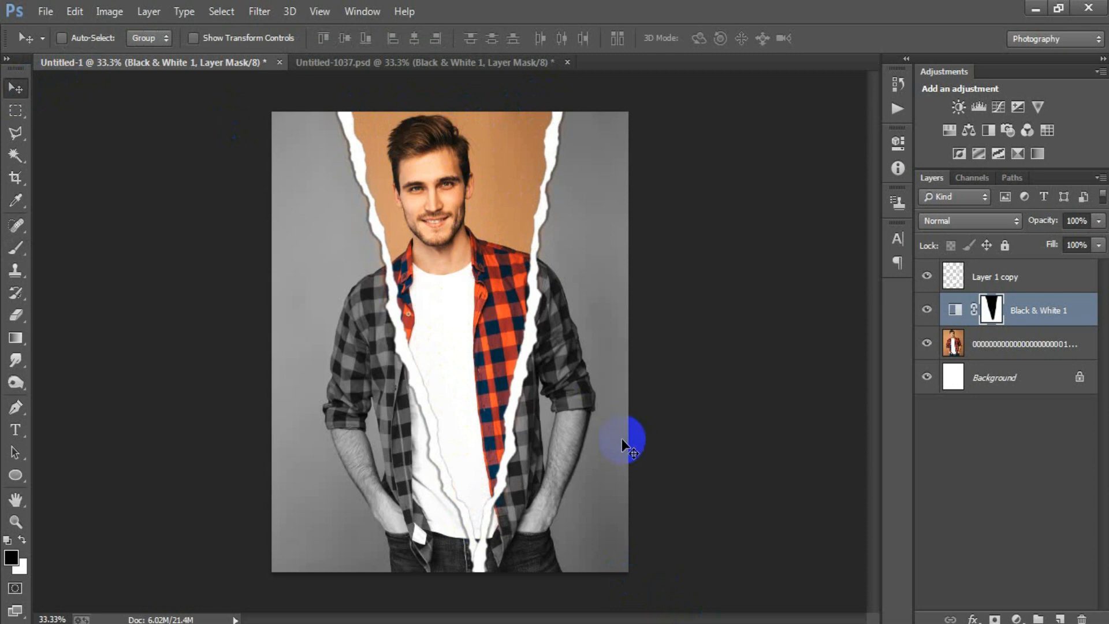
# Step: Examine the Untitled-1037.psd example by toggling its photo, Black & White and torn-strip layers off and on
pyautogui.click(411, 72)
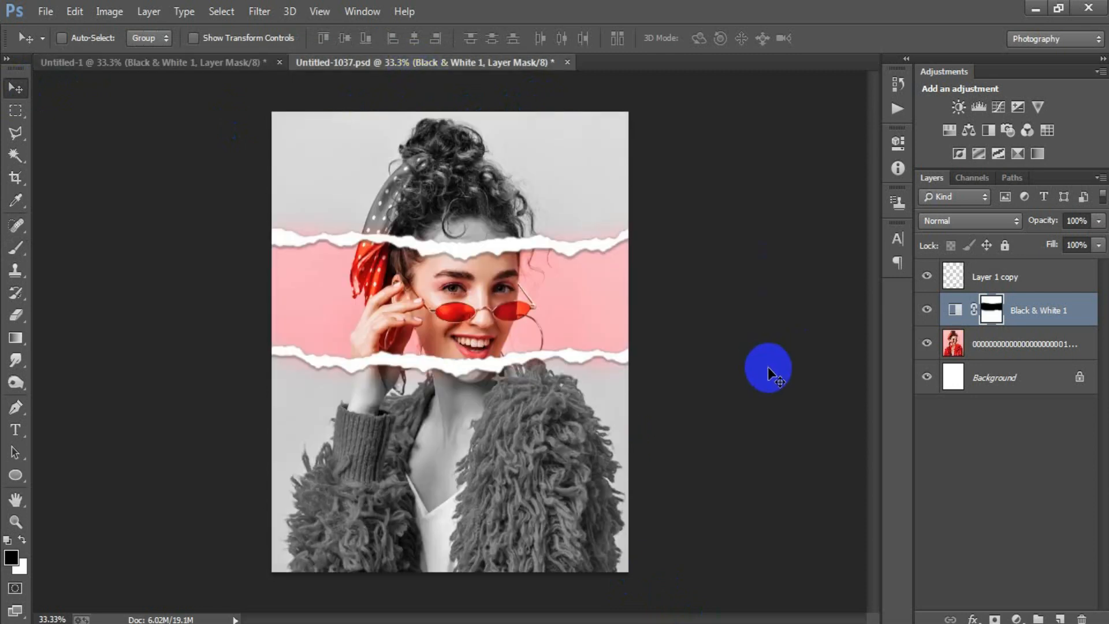
pyautogui.click(927, 345)
pyautogui.click(927, 345)
pyautogui.click(926, 310)
pyautogui.click(927, 310)
pyautogui.click(927, 276)
pyautogui.click(926, 276)
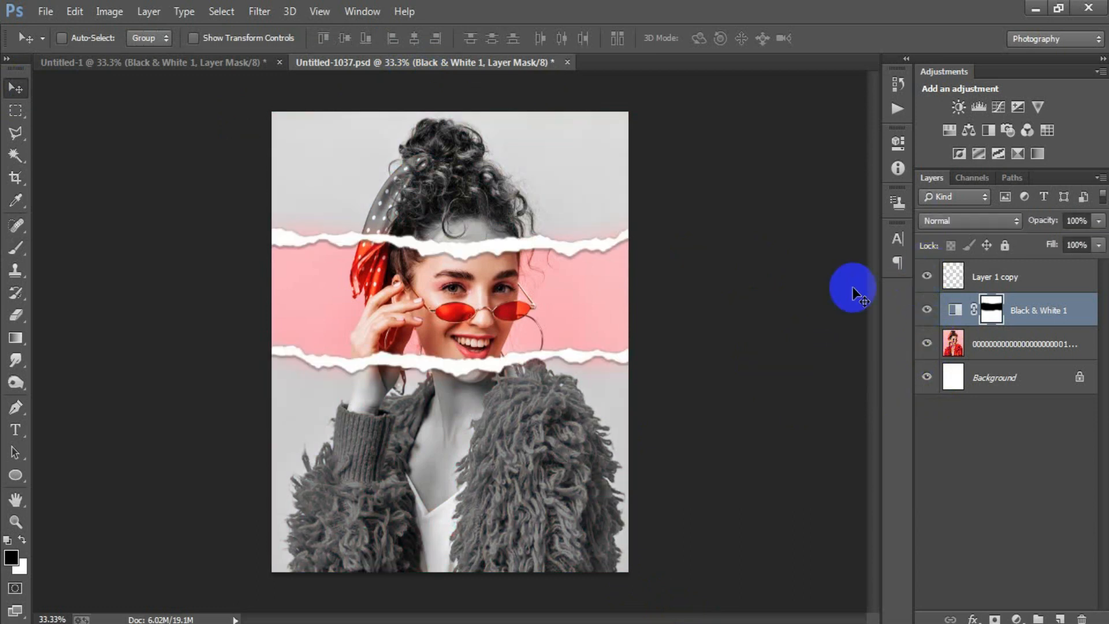
# Step: Return to the Untitled-1 portrait and review its torn-strip, Black & White and photo layers by toggling their visibility
pyautogui.click(57, 64)
pyautogui.click(927, 276)
pyautogui.click(927, 276)
pyautogui.click(927, 310)
pyautogui.click(927, 310)
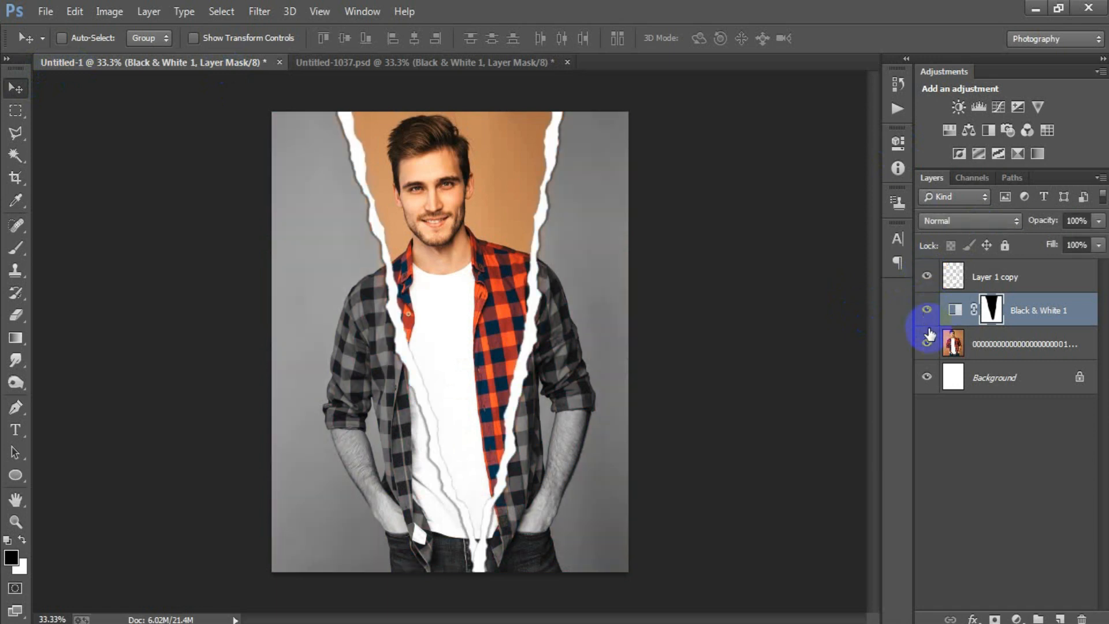
pyautogui.click(927, 345)
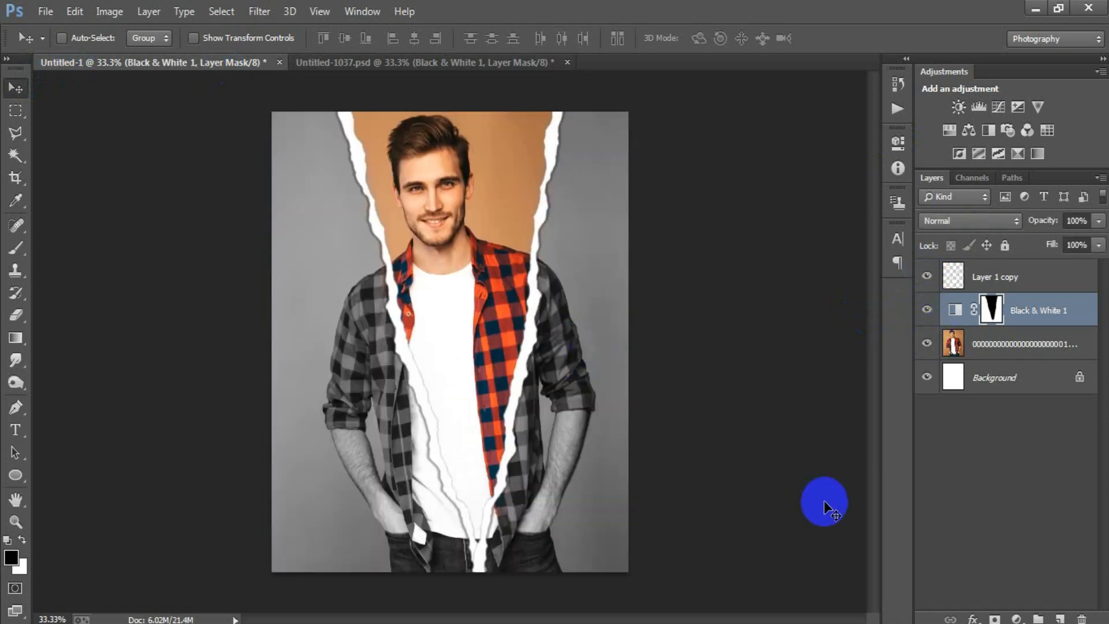